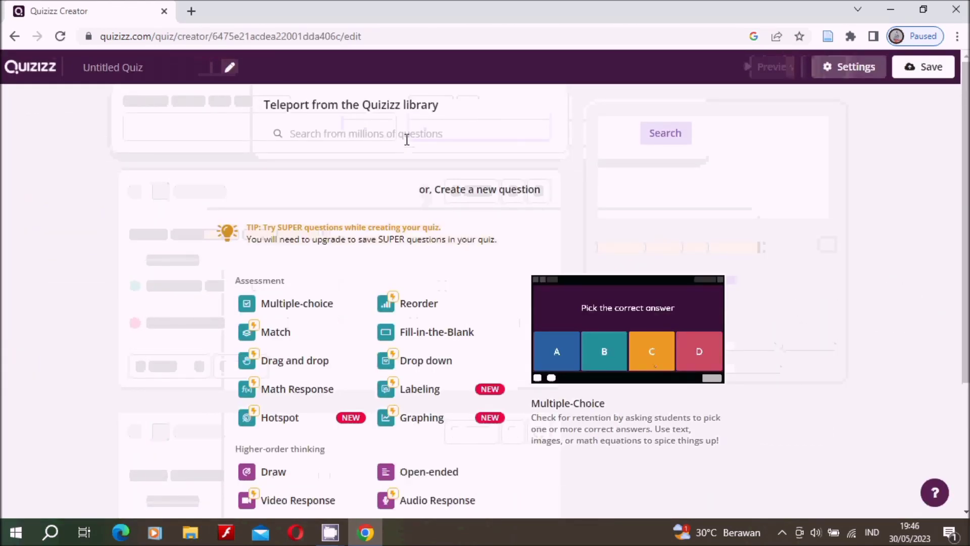
Search the Quizizz question library for "Menggambar Poster kelas 8"
{"action": "left_click", "coordinate": [405, 135]}
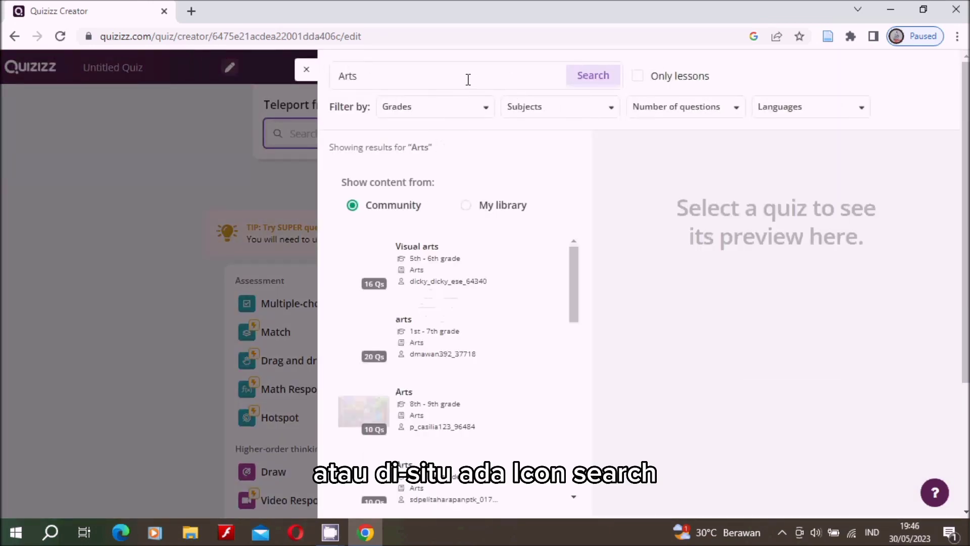
{"action": "left_click", "coordinate": [438, 76]}
{"action": "left_click_drag", "start_coordinate": [438, 76], "coordinate": [318, 76]}
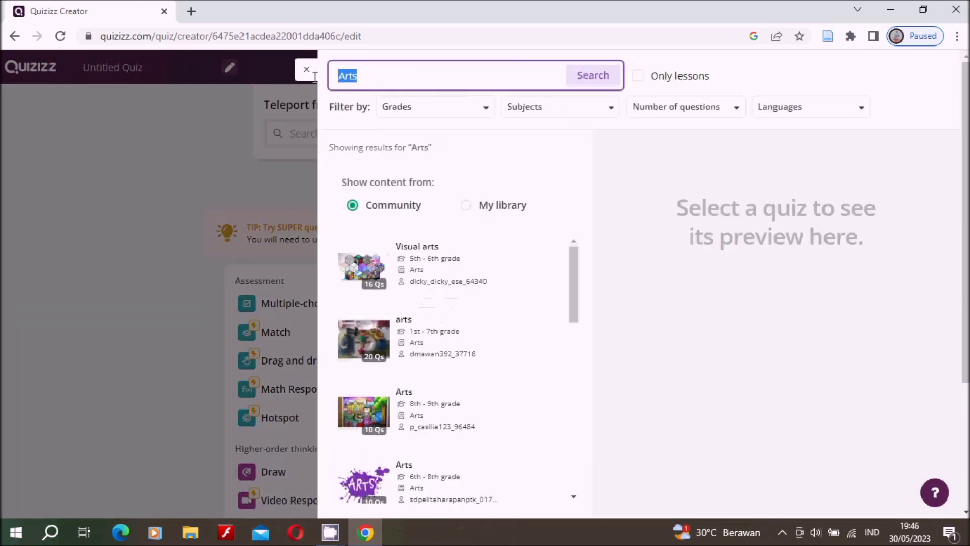
{"action": "type", "text": "Se"}
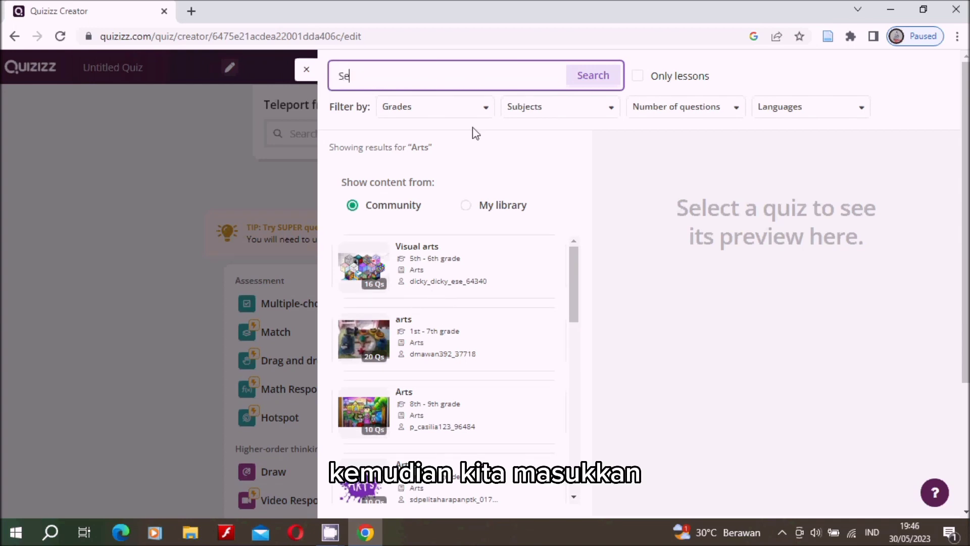
{"action": "key", "text": "BackSpace"}
{"action": "key", "text": "BackSpace"}
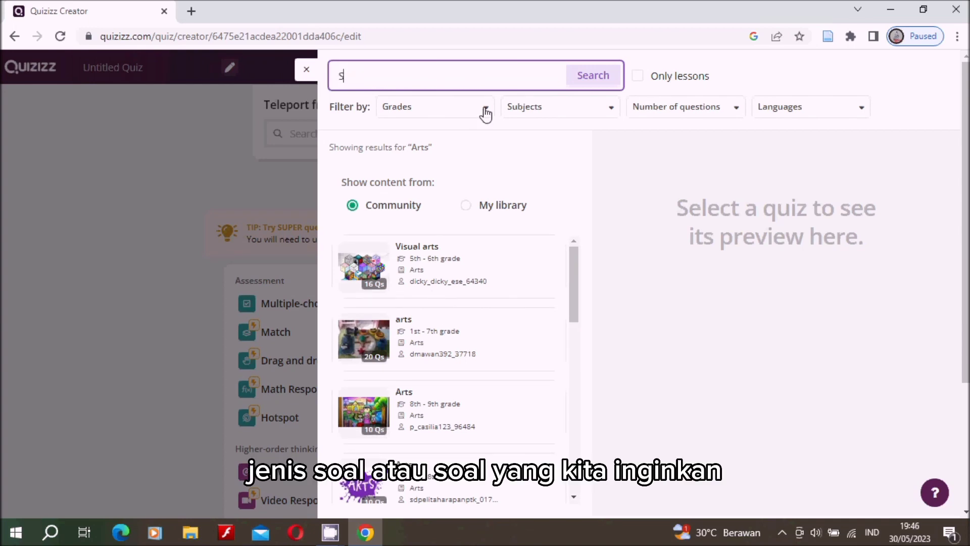
{"action": "type", "text": "Me"}
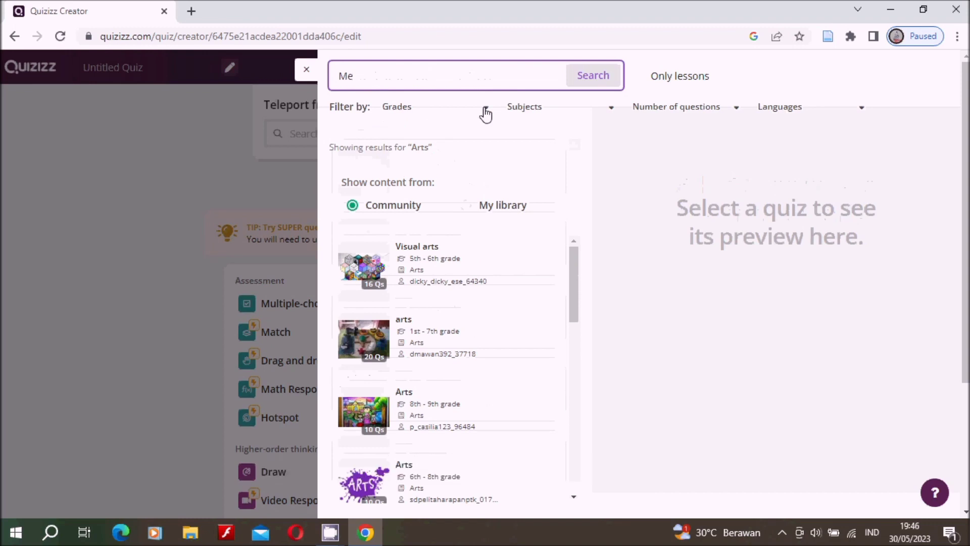
{"action": "type", "text": "nggam"}
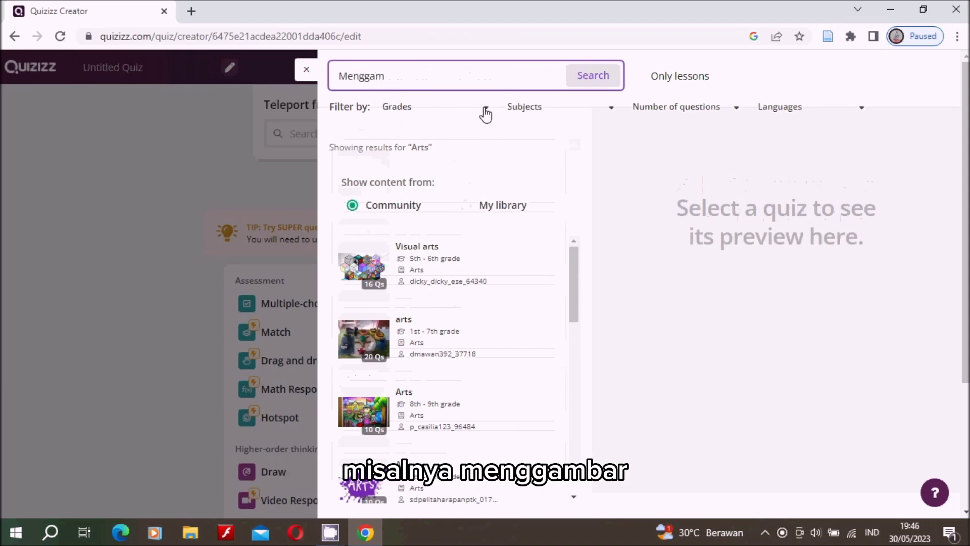
{"action": "type", "text": "bar"}
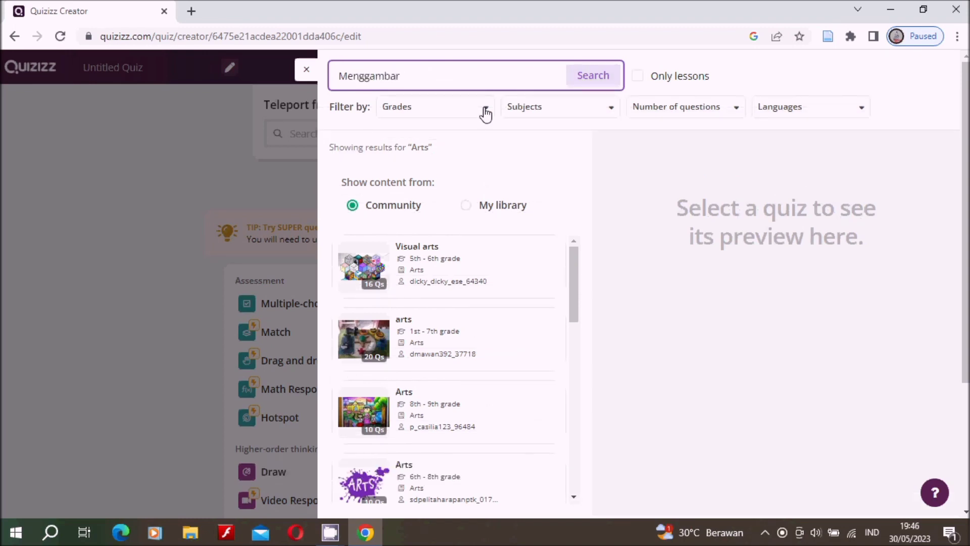
{"action": "type", "text": " Poster kelas 8"}
{"action": "left_click", "coordinate": [582, 85]}
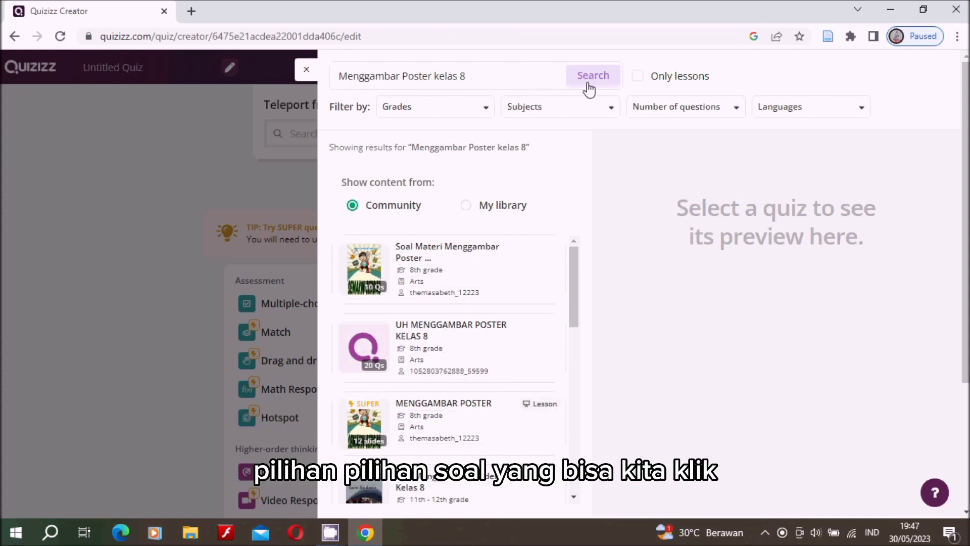
Preview the quiz "Soal Materi Menggambar Poster kelas 8" and add its multiple-choice question about posters offering goods or products
{"action": "left_click", "coordinate": [441, 261]}
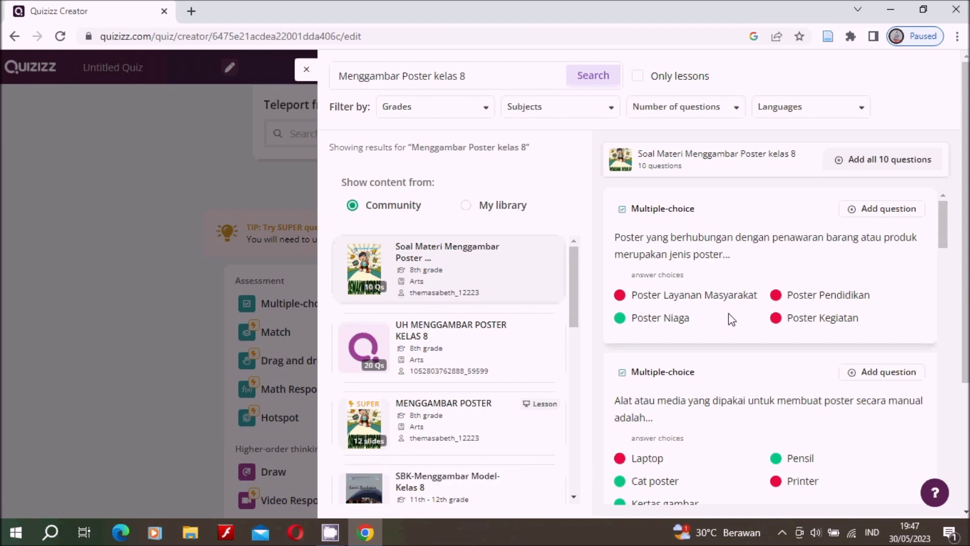
{"action": "scroll", "coordinate": [731, 319], "scroll_direction": "down", "scroll_amount": 1}
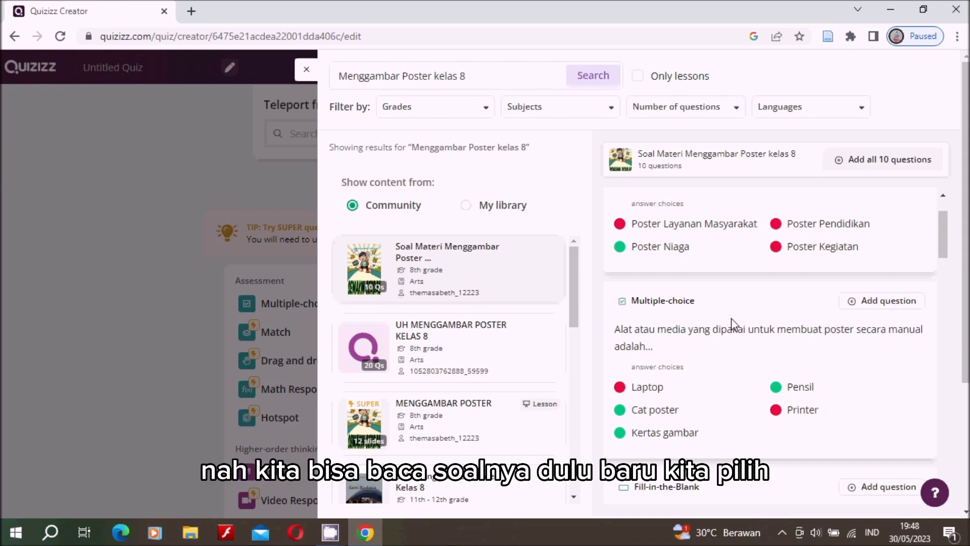
{"action": "scroll", "coordinate": [731, 319], "scroll_direction": "down", "scroll_amount": 1}
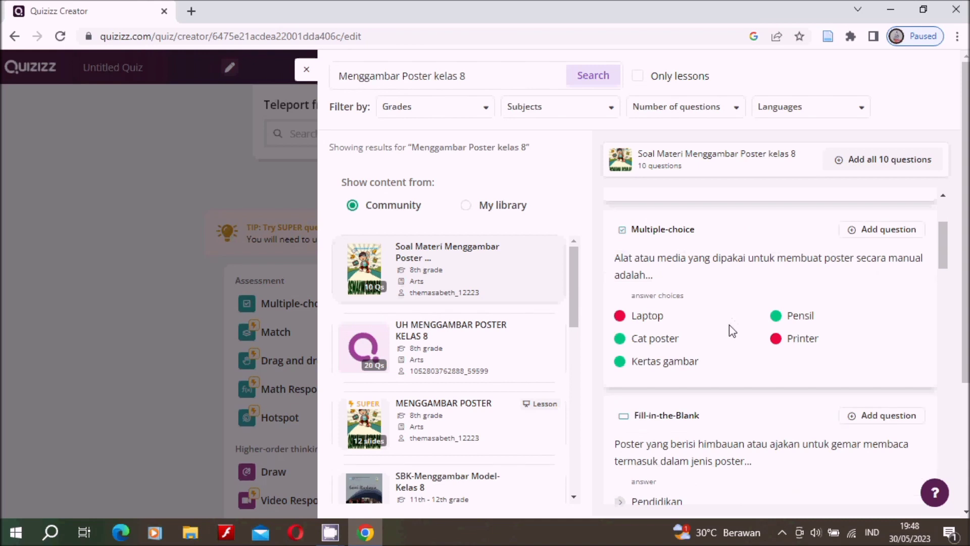
{"action": "scroll", "coordinate": [729, 331], "scroll_direction": "down", "scroll_amount": 1}
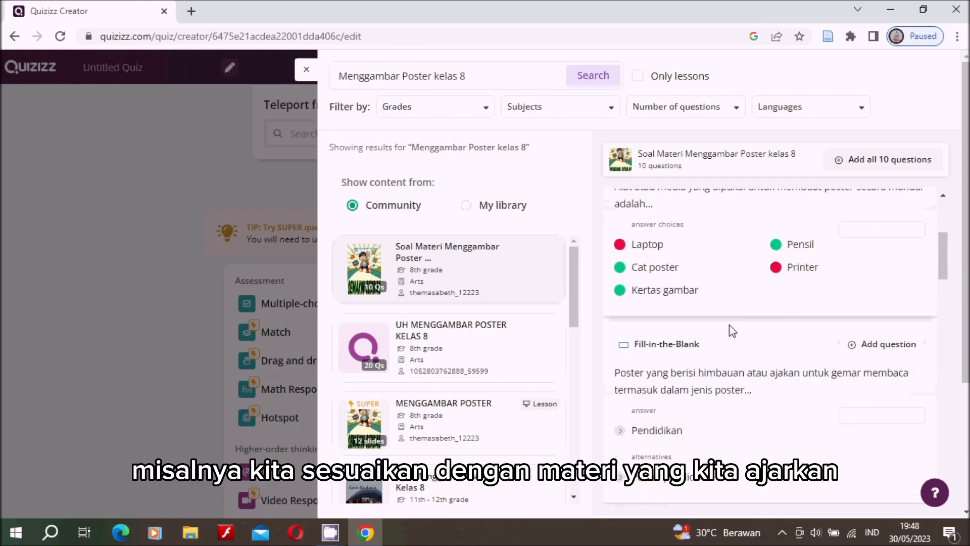
{"action": "scroll", "coordinate": [730, 325], "scroll_direction": "down", "scroll_amount": 1}
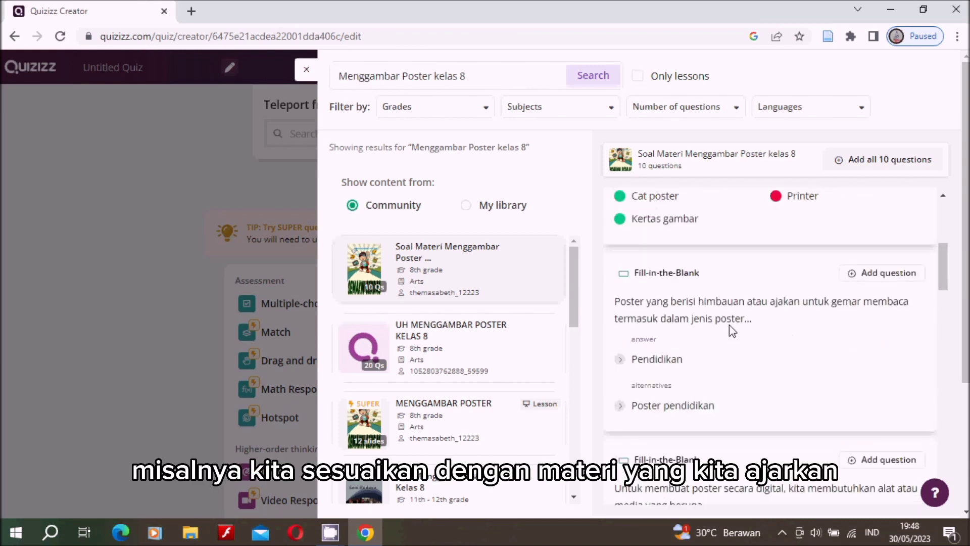
{"action": "scroll", "coordinate": [729, 324], "scroll_direction": "down", "scroll_amount": 1}
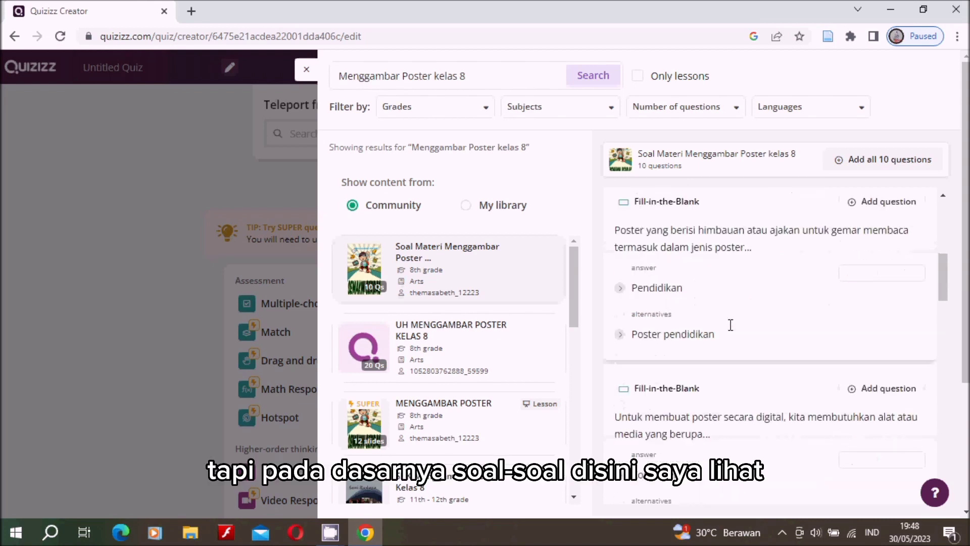
{"action": "scroll", "coordinate": [731, 325], "scroll_direction": "down", "scroll_amount": 1}
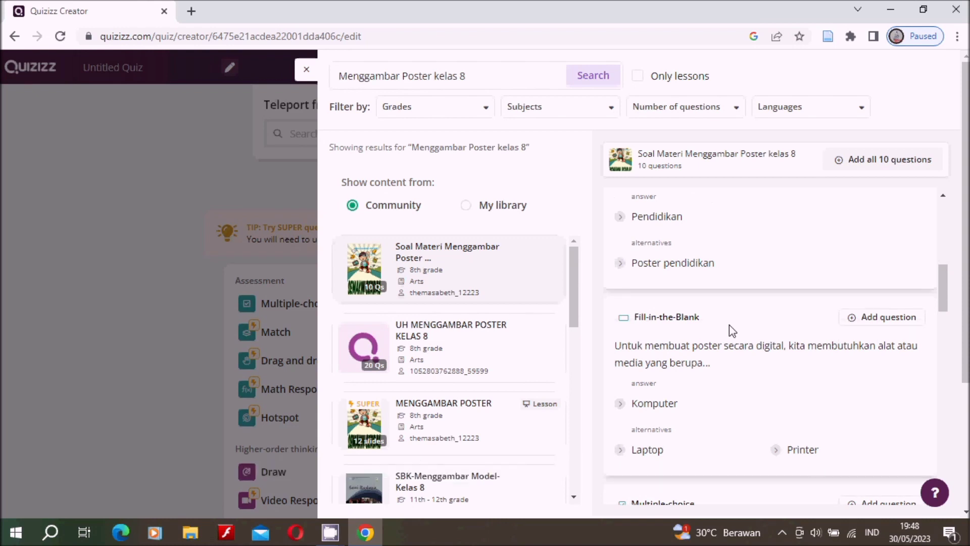
{"action": "scroll", "coordinate": [729, 325], "scroll_direction": "down", "scroll_amount": 6}
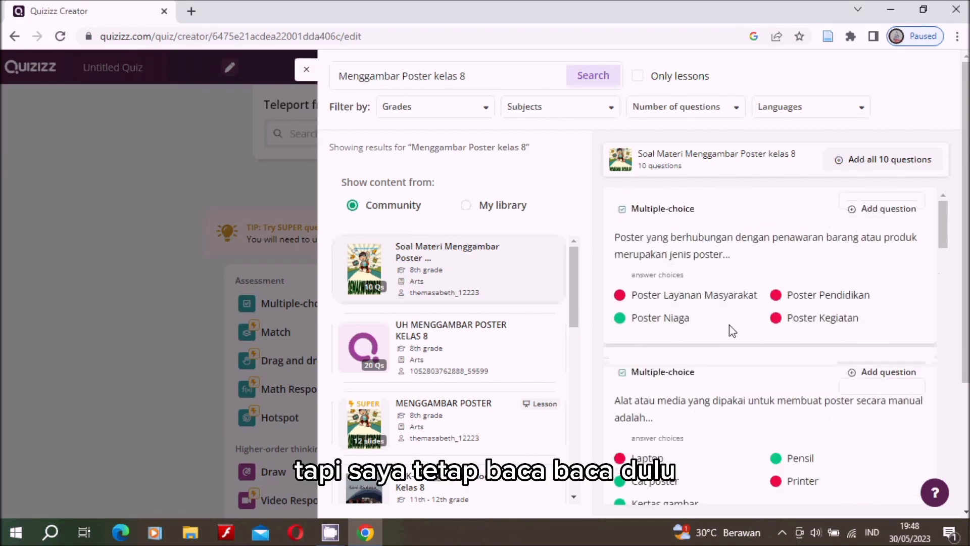
{"action": "left_click", "coordinate": [881, 215]}
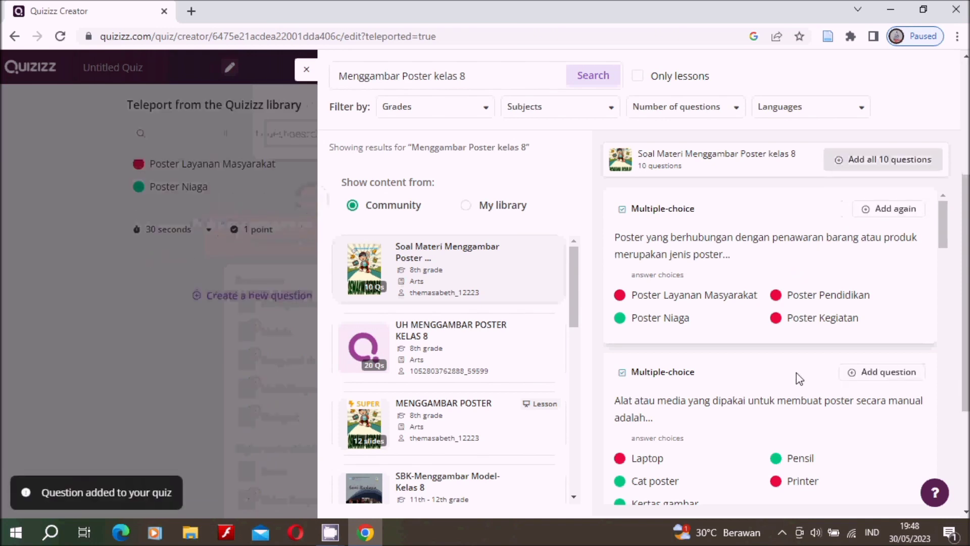
Add the multiple-choice question about posters giving information on an event ("acara kegiatan") from the previewed quiz
{"action": "scroll", "coordinate": [798, 378], "scroll_direction": "down", "scroll_amount": 2}
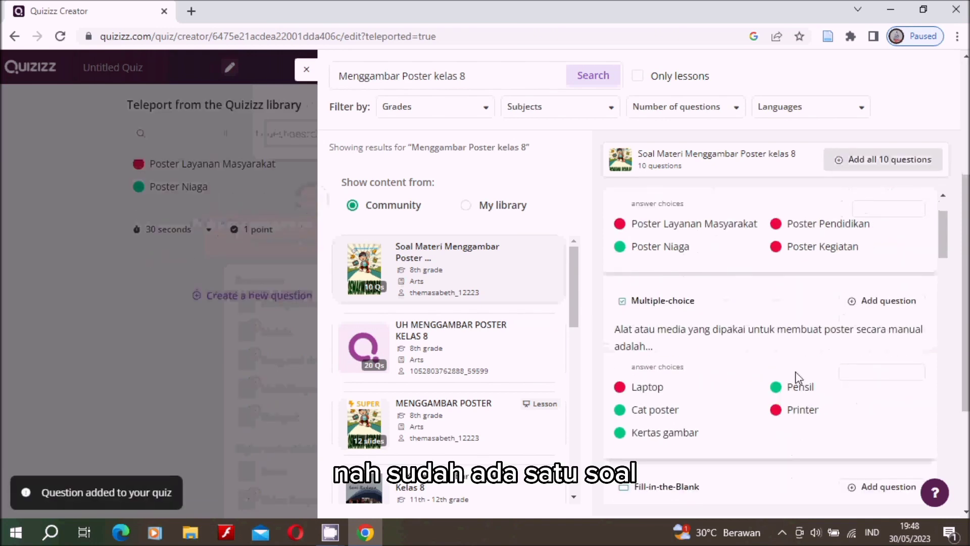
{"action": "scroll", "coordinate": [796, 372], "scroll_direction": "down", "scroll_amount": 6}
{"action": "scroll", "coordinate": [795, 372], "scroll_direction": "down", "scroll_amount": 3}
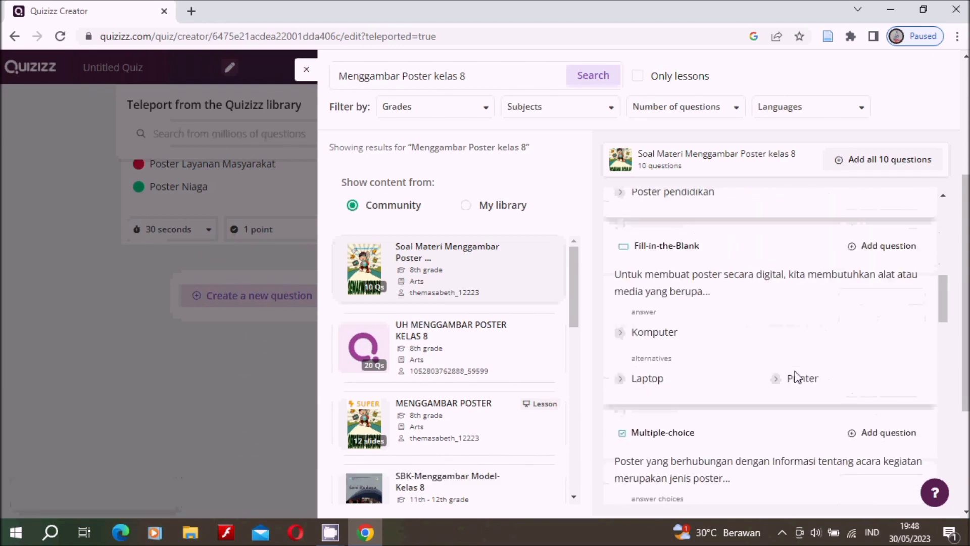
{"action": "scroll", "coordinate": [797, 376], "scroll_direction": "down", "scroll_amount": 3}
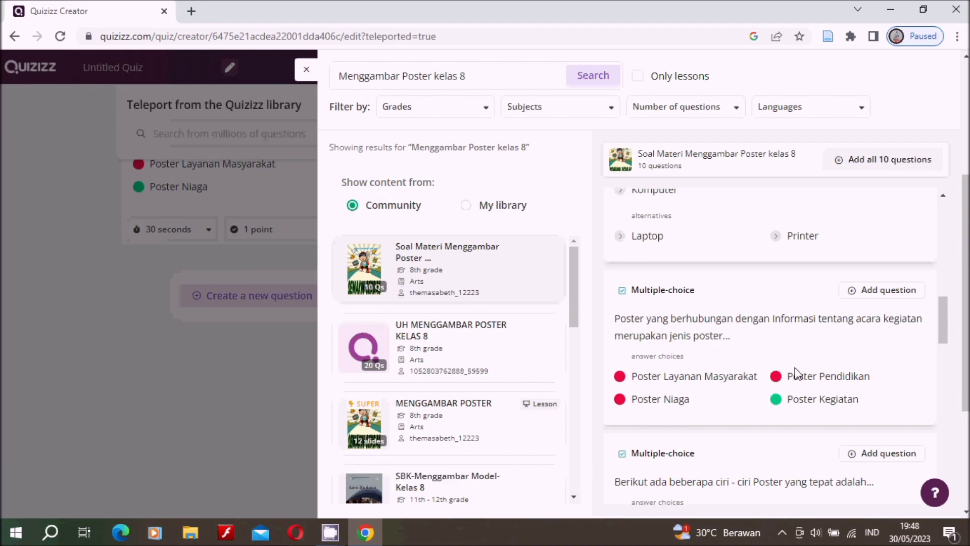
{"action": "left_click", "coordinate": [877, 295]}
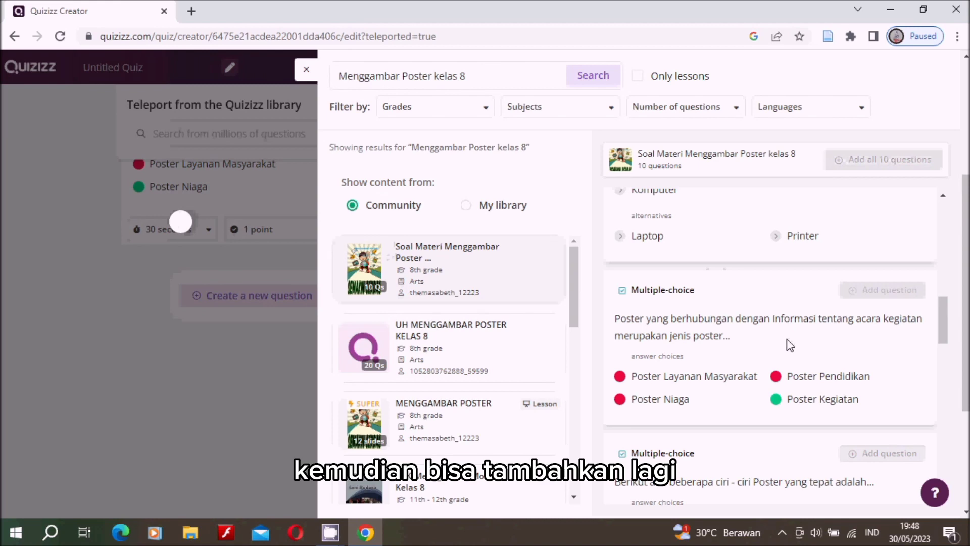
Add the multiple-choice question about tools or media used to make a poster manually ("secara manual")
{"action": "scroll", "coordinate": [788, 341], "scroll_direction": "down", "scroll_amount": 4}
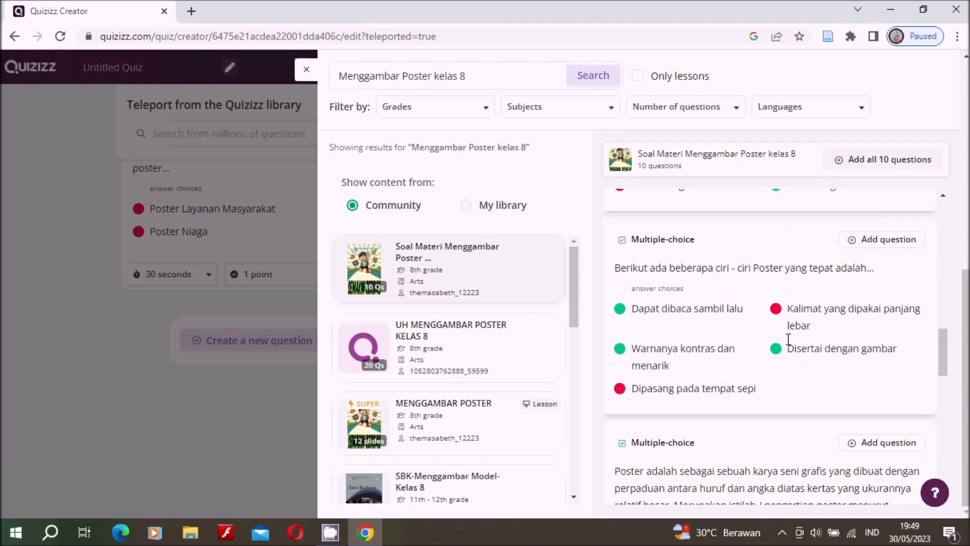
{"action": "scroll", "coordinate": [789, 341], "scroll_direction": "down", "scroll_amount": 1}
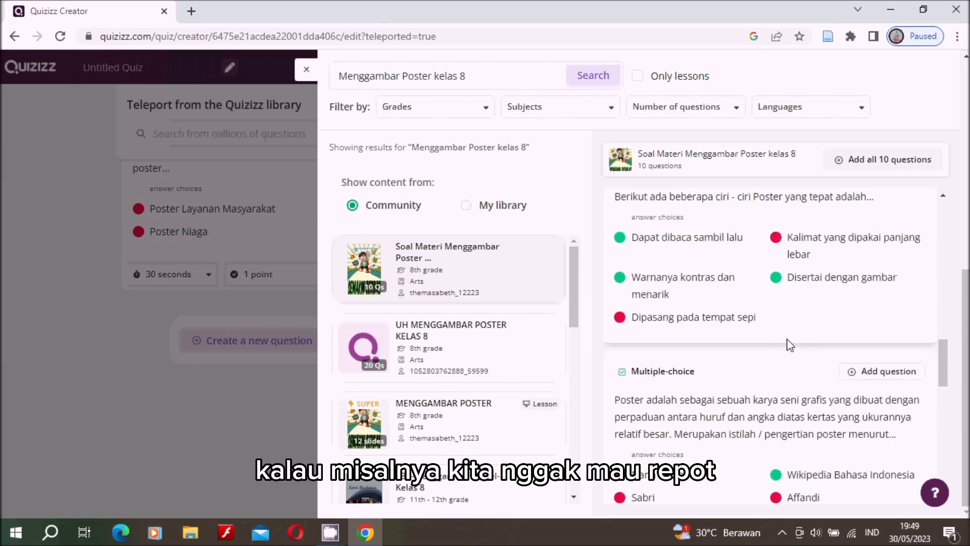
{"action": "scroll", "coordinate": [790, 345], "scroll_direction": "up", "scroll_amount": 10}
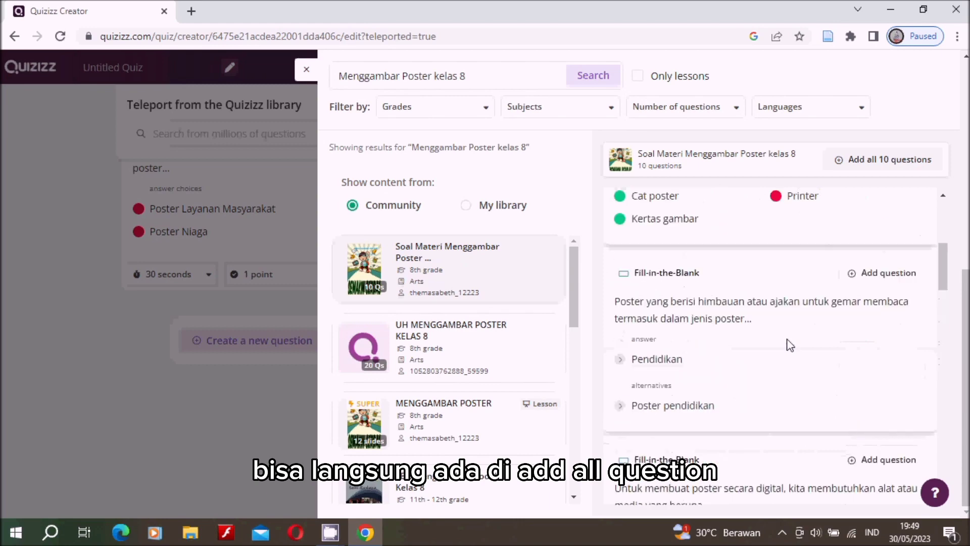
{"action": "scroll", "coordinate": [791, 345], "scroll_direction": "up", "scroll_amount": 2}
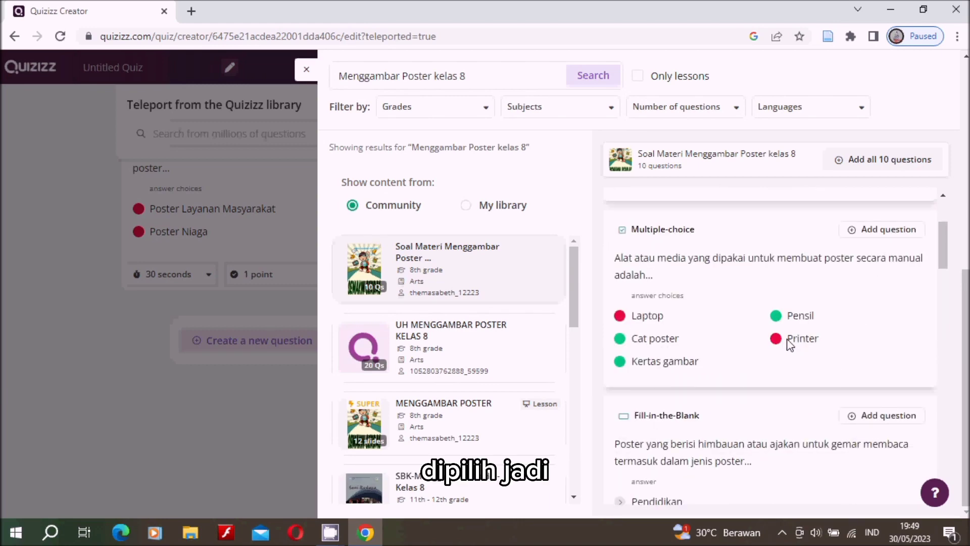
{"action": "scroll", "coordinate": [790, 345], "scroll_direction": "up", "scroll_amount": 2}
{"action": "scroll", "coordinate": [797, 336], "scroll_direction": "down", "scroll_amount": 3}
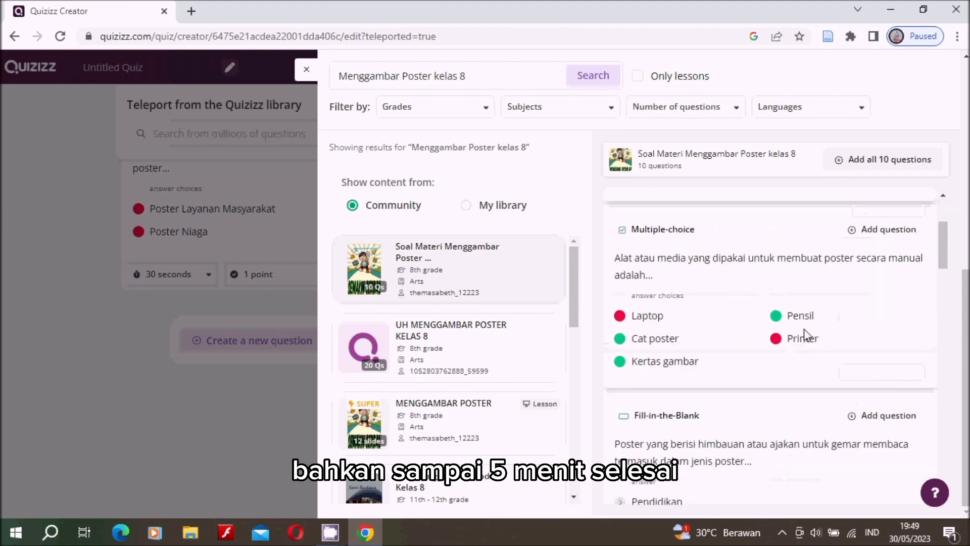
{"action": "left_click", "coordinate": [866, 230]}
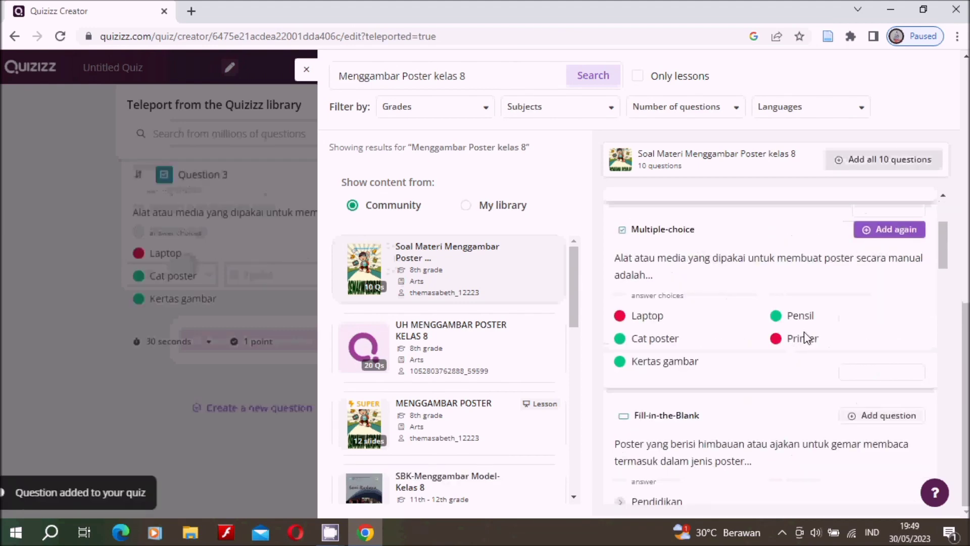
Add the remaining questions of the previewed quiz, through the last one about film promotion posters, and close the library search
{"action": "scroll", "coordinate": [806, 331], "scroll_direction": "down", "scroll_amount": 10}
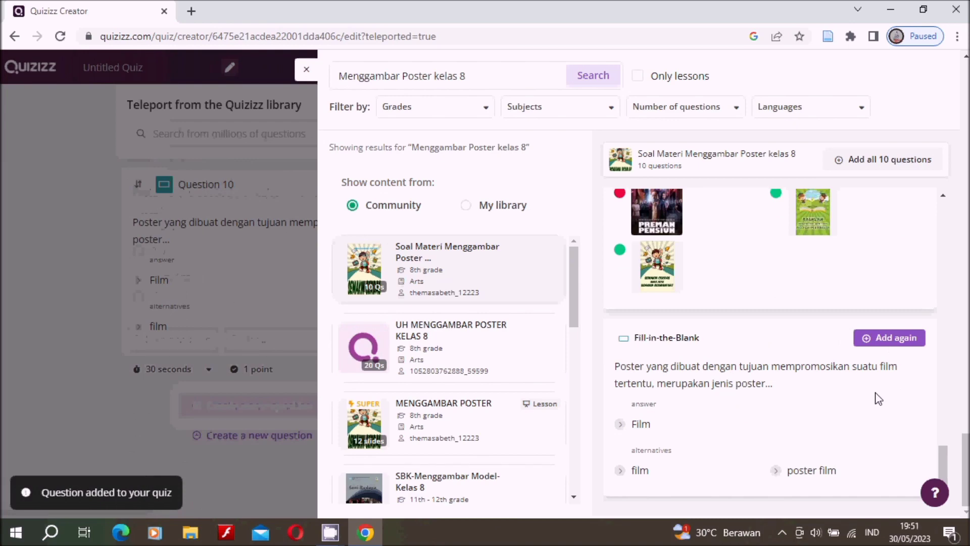
{"action": "scroll", "coordinate": [878, 399], "scroll_direction": "up", "scroll_amount": 1}
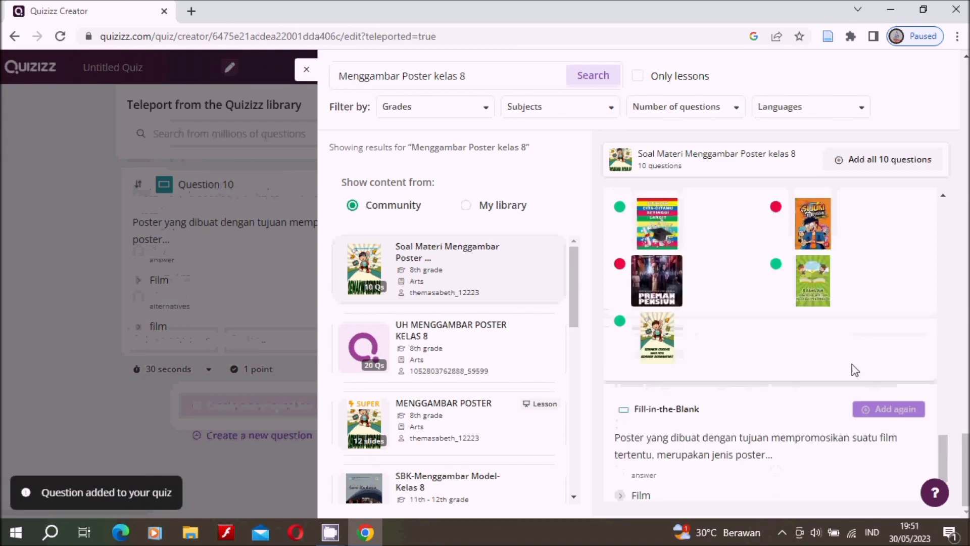
{"action": "left_click", "coordinate": [306, 70]}
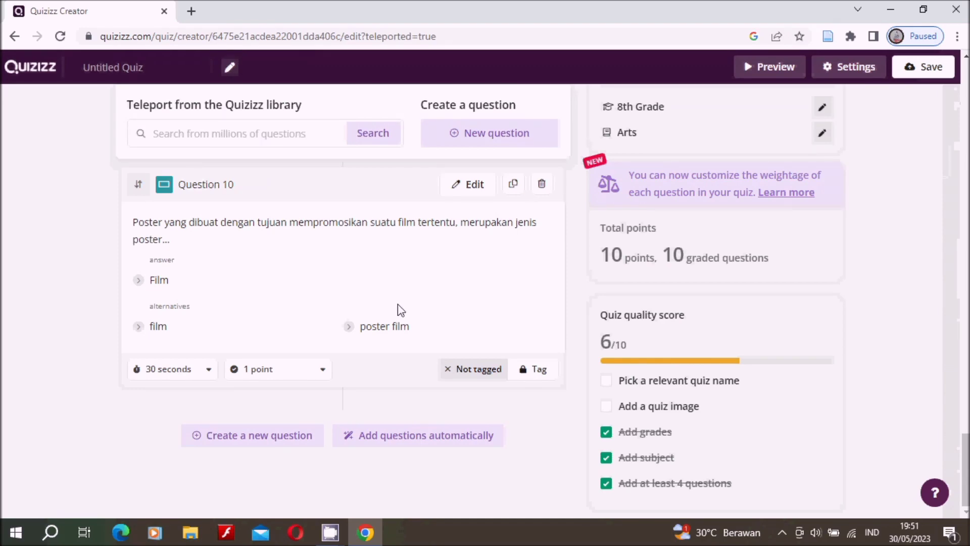
Review the imported questions and their answer choices in the untitled quiz
{"action": "scroll", "coordinate": [423, 328], "scroll_direction": "up", "scroll_amount": 8}
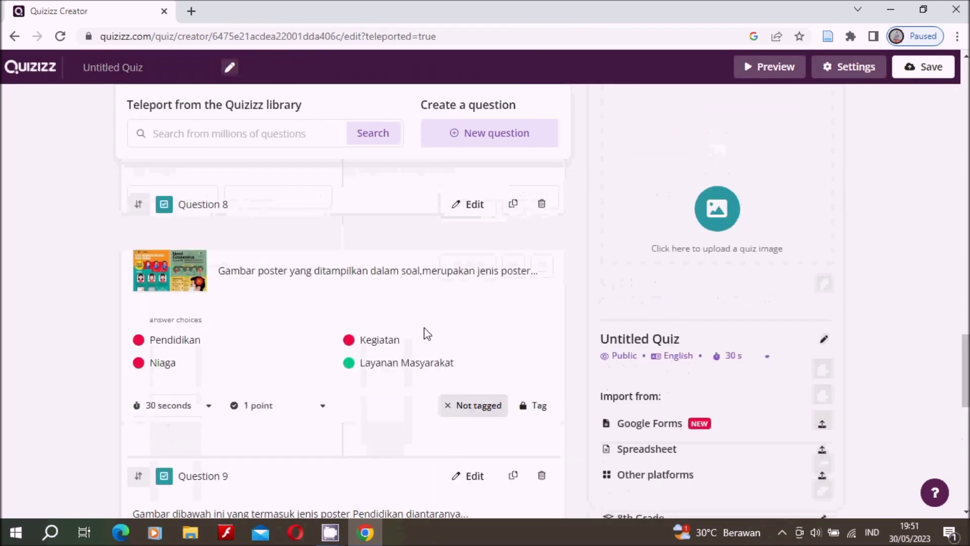
{"action": "scroll", "coordinate": [424, 328], "scroll_direction": "up", "scroll_amount": 15}
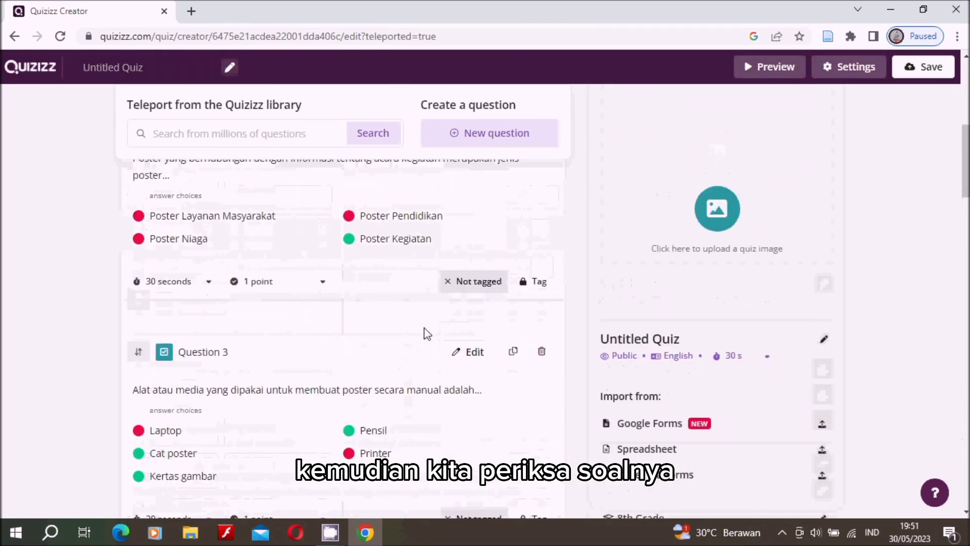
{"action": "scroll", "coordinate": [424, 327], "scroll_direction": "up", "scroll_amount": 7}
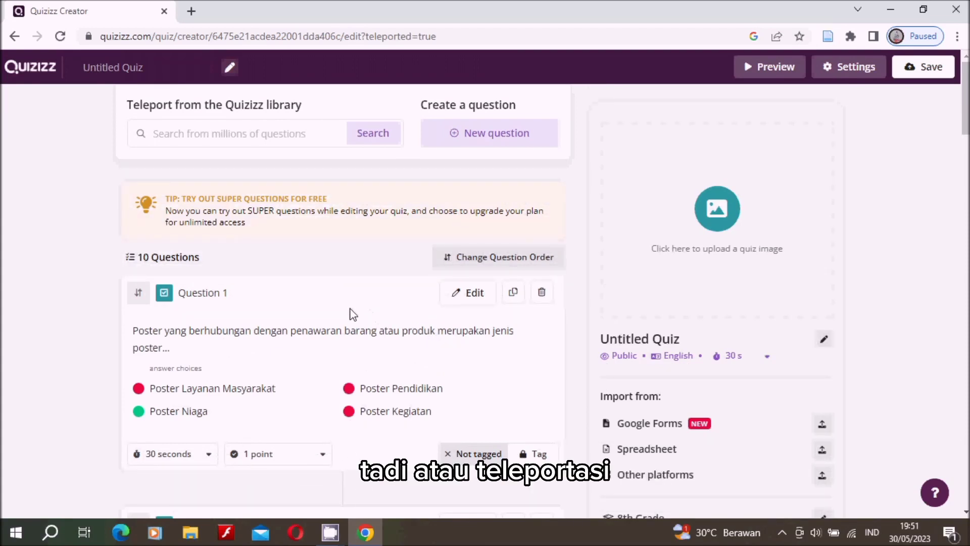
{"action": "scroll", "coordinate": [354, 315], "scroll_direction": "down", "scroll_amount": 3}
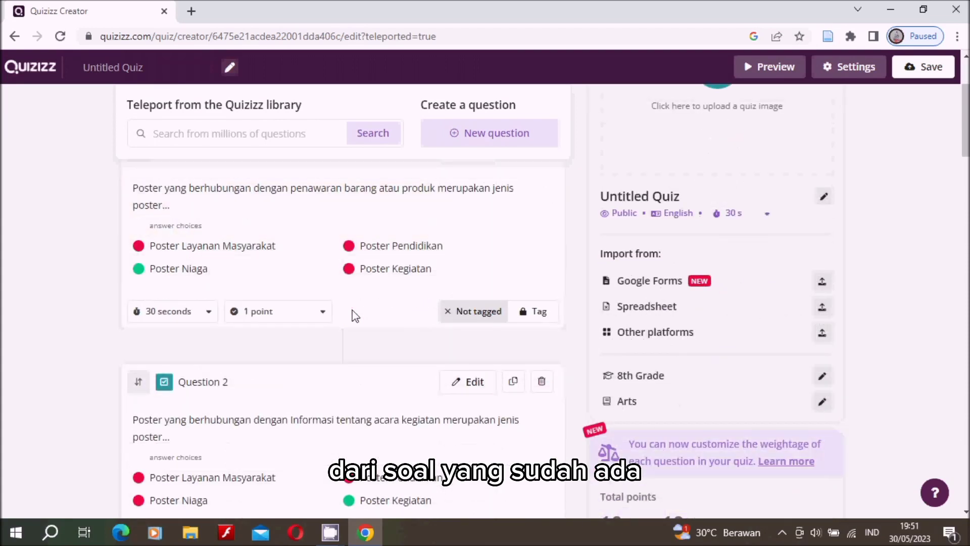
{"action": "scroll", "coordinate": [355, 316], "scroll_direction": "down", "scroll_amount": 2}
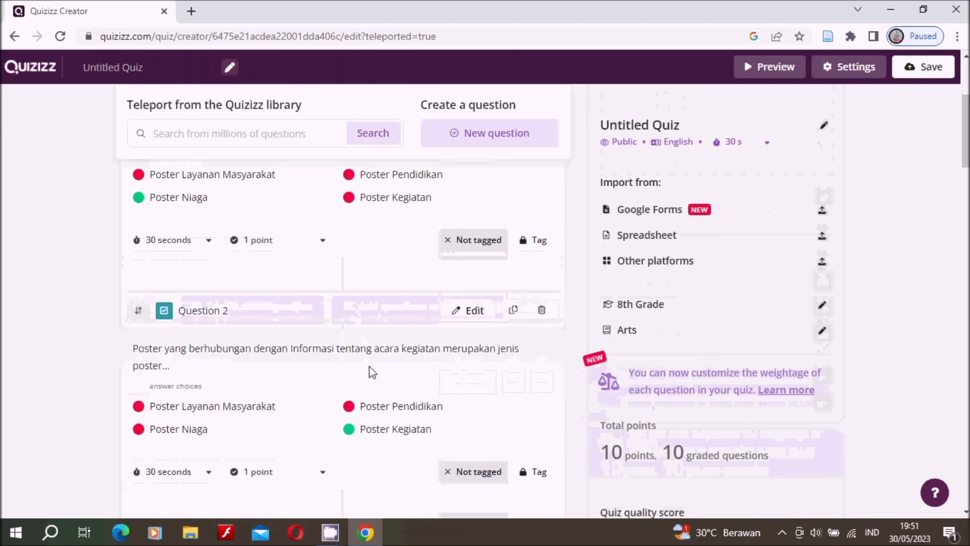
Delete the duplicate Question 6 about posters giving information on an event ("acara kegiatan") and confirm the deletion
{"action": "scroll", "coordinate": [372, 373], "scroll_direction": "down", "scroll_amount": 10}
{"action": "scroll", "coordinate": [385, 347], "scroll_direction": "down", "scroll_amount": 2}
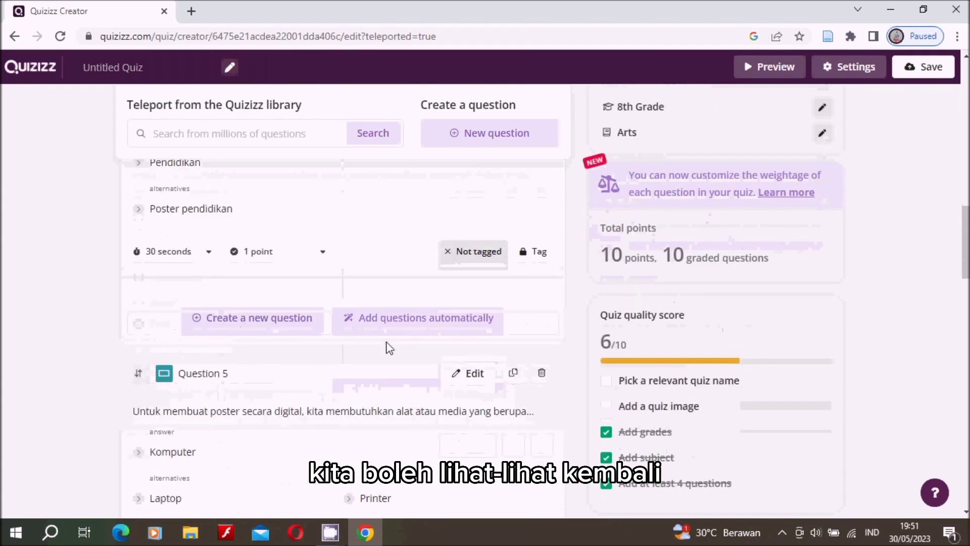
{"action": "scroll", "coordinate": [388, 347], "scroll_direction": "down", "scroll_amount": 7}
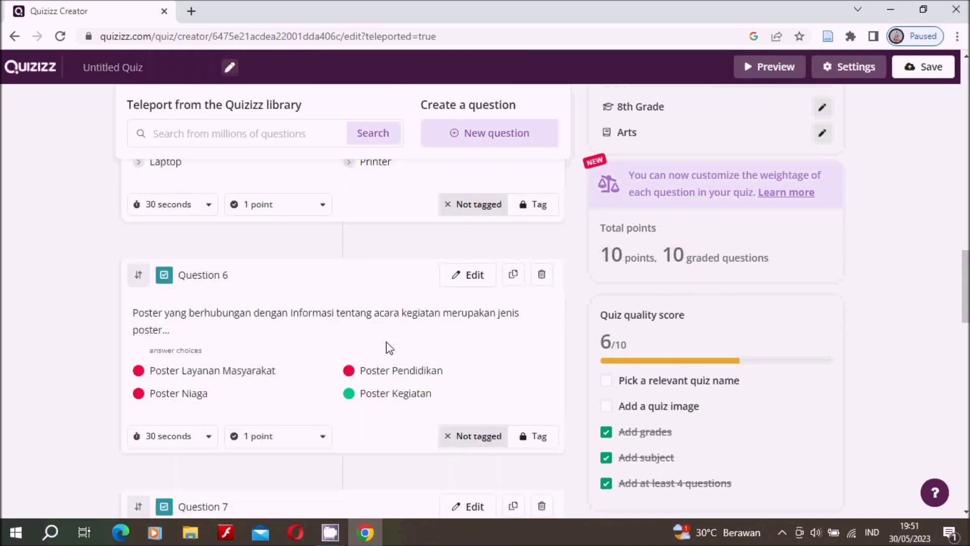
{"action": "left_click", "coordinate": [540, 276]}
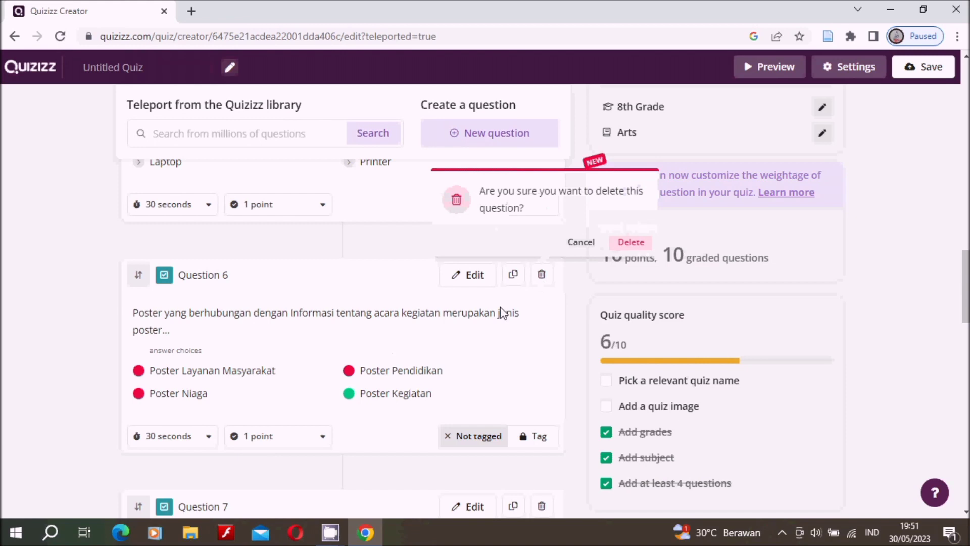
{"action": "left_click", "coordinate": [628, 243]}
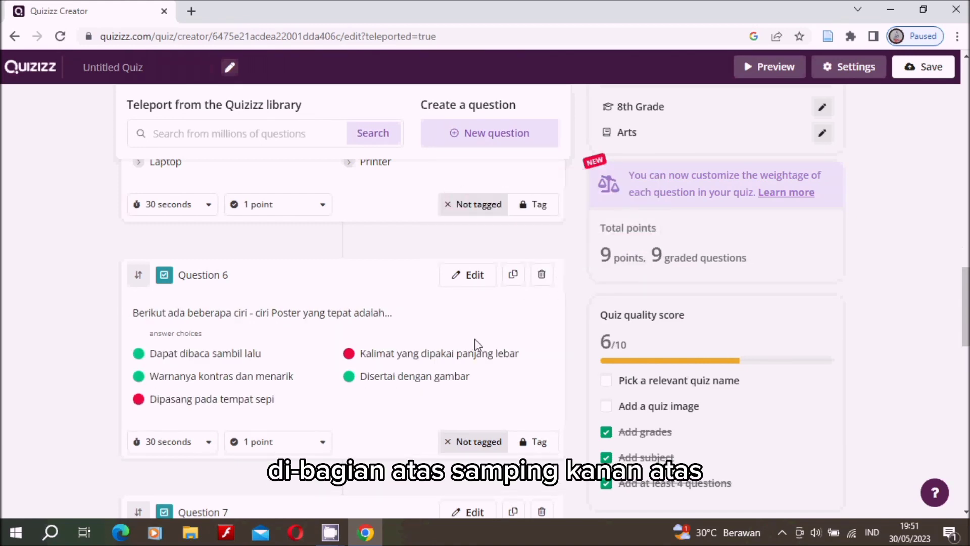
Search the Quizizz library again, this time for "Menggambar komik kelas 8"
{"action": "scroll", "coordinate": [475, 346], "scroll_direction": "down", "scroll_amount": 3}
{"action": "scroll", "coordinate": [255, 156], "scroll_direction": "up", "scroll_amount": 15}
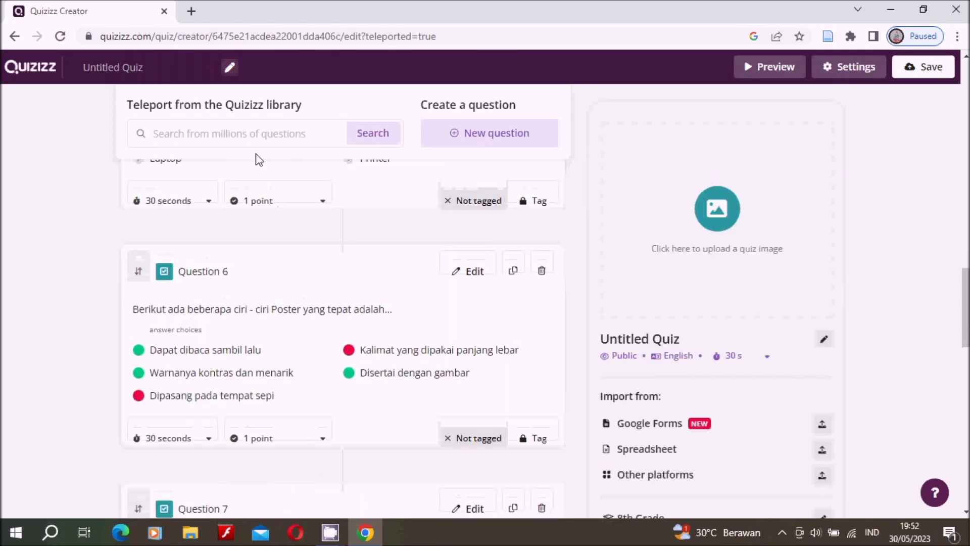
{"action": "scroll", "coordinate": [232, 135], "scroll_direction": "up", "scroll_amount": 3}
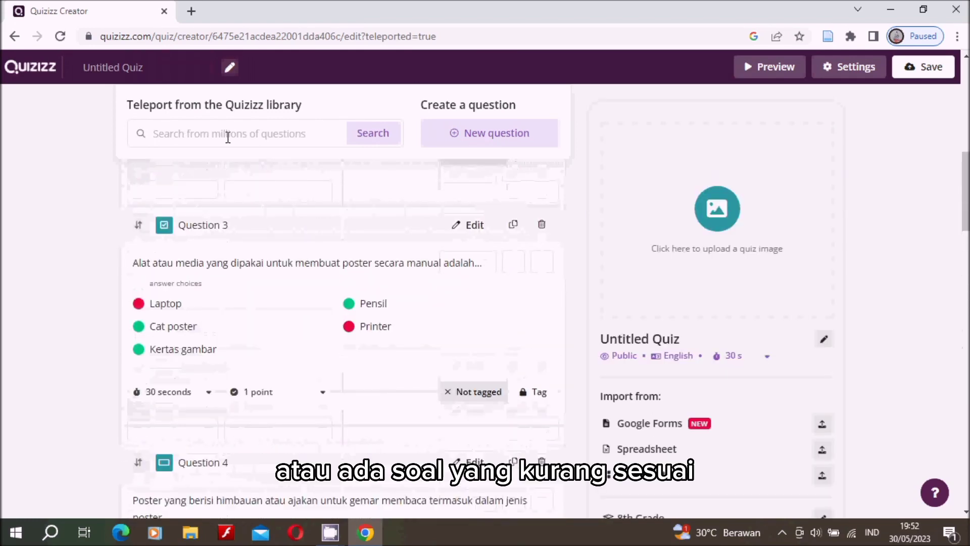
{"action": "left_click", "coordinate": [228, 137]}
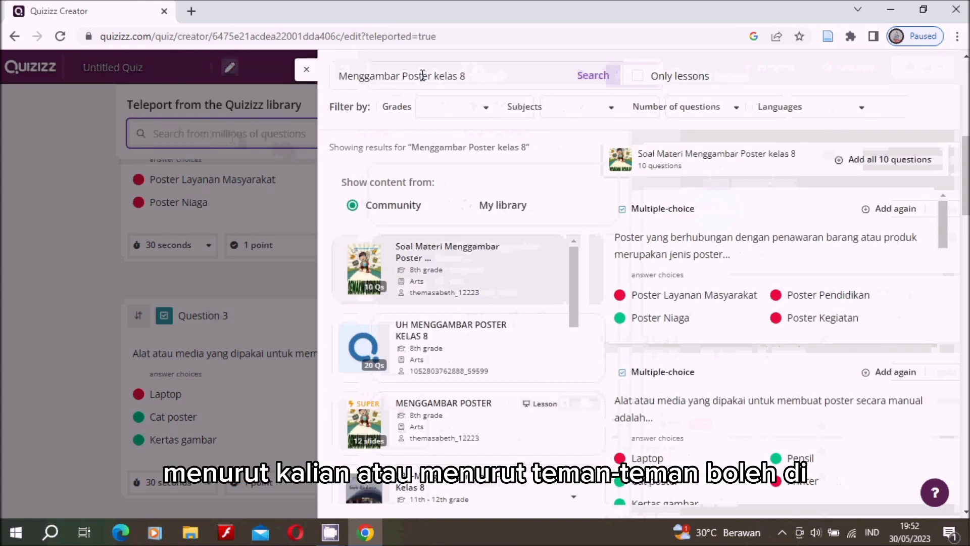
{"action": "left_click_drag", "start_coordinate": [403, 76], "coordinate": [434, 75]}
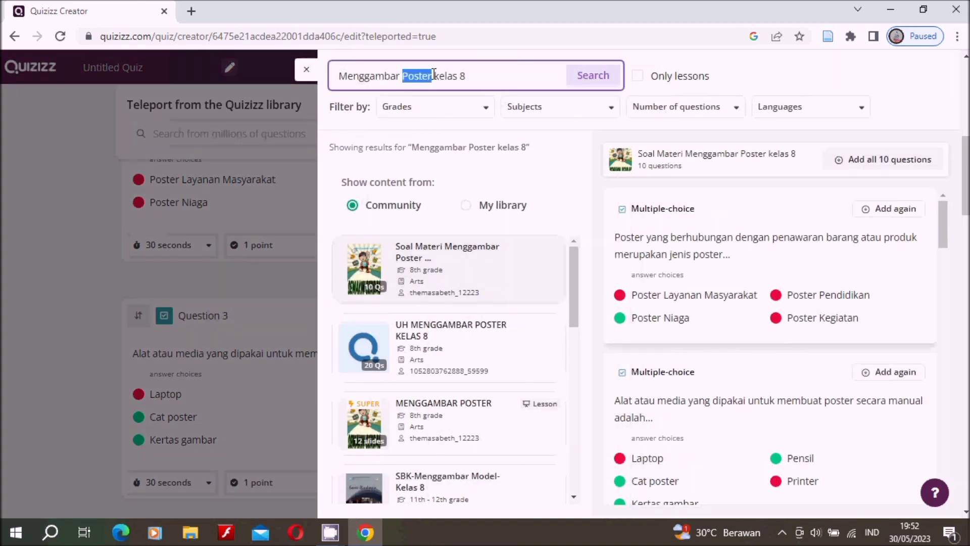
{"action": "type", "text": "kom"}
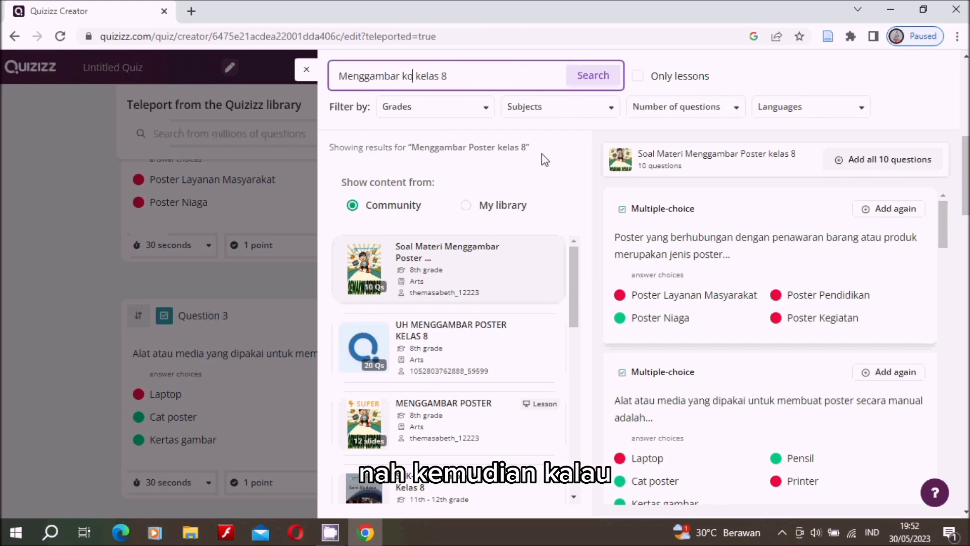
{"action": "type", "text": "ik"}
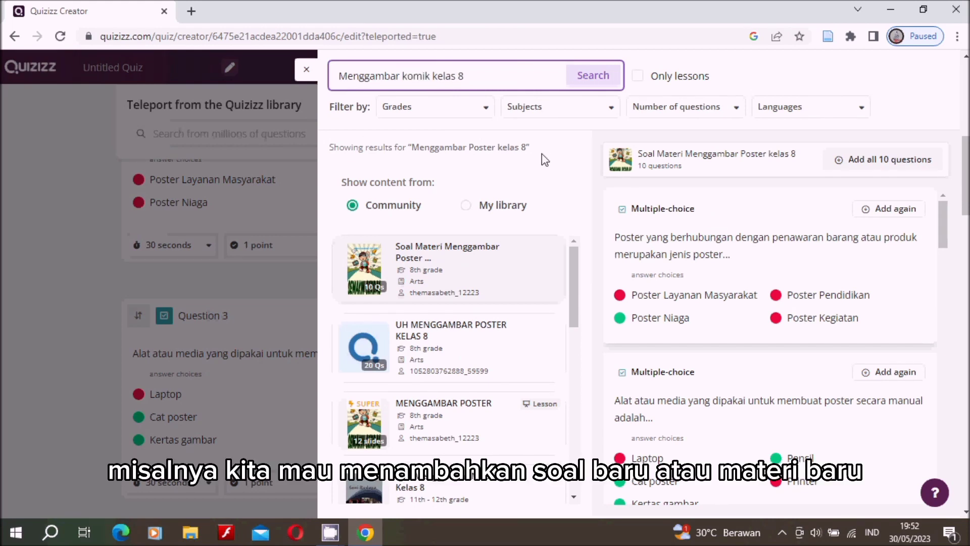
{"action": "left_click", "coordinate": [599, 77]}
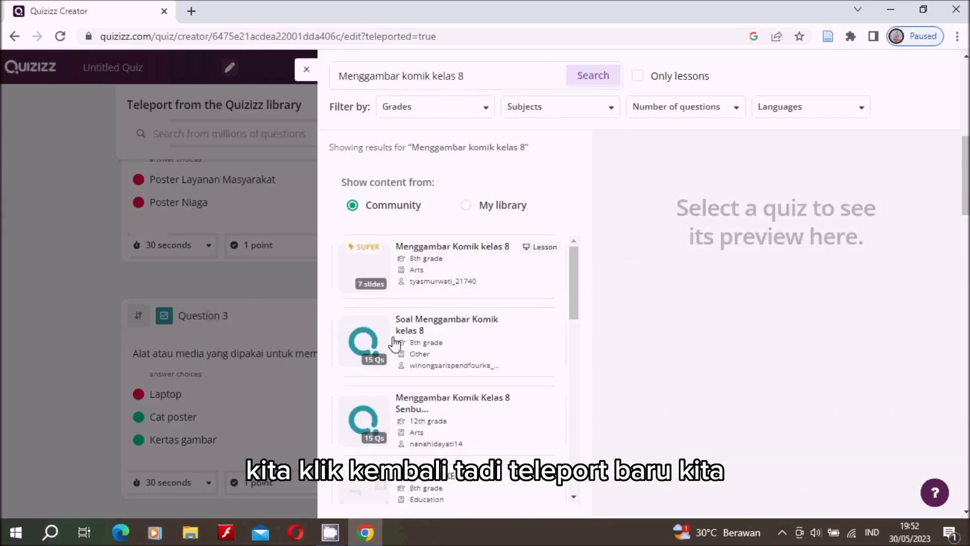
Preview the PH2 KOMIK KELAS 8 quiz and add its first question, about comics telling stories with text and pictures
{"action": "left_click", "coordinate": [459, 278]}
{"action": "scroll", "coordinate": [508, 347], "scroll_direction": "down", "scroll_amount": 2}
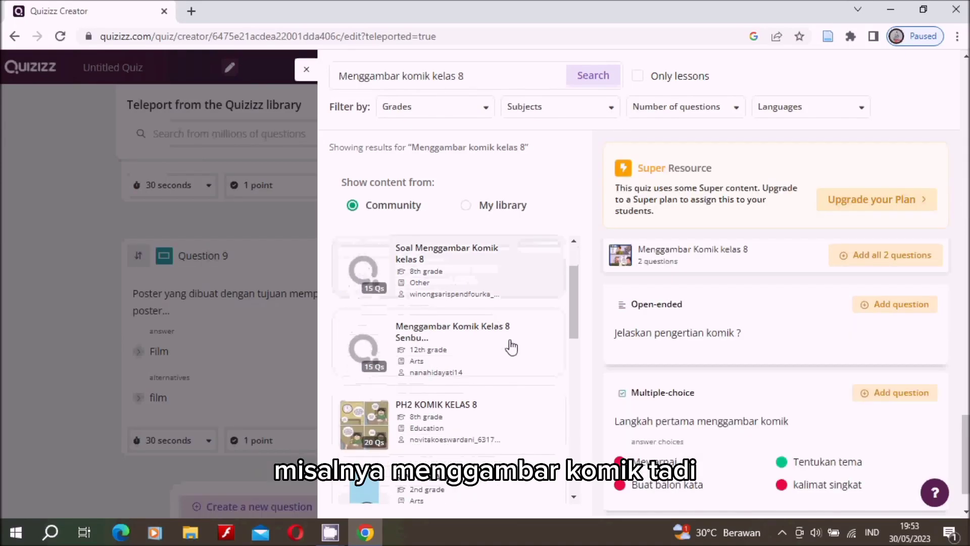
{"action": "left_click", "coordinate": [505, 420]}
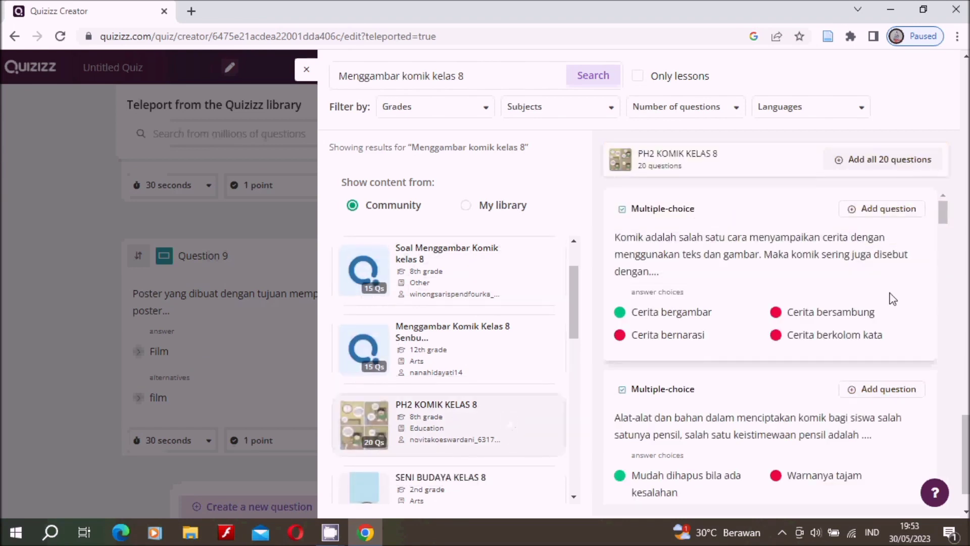
{"action": "left_click", "coordinate": [897, 212]}
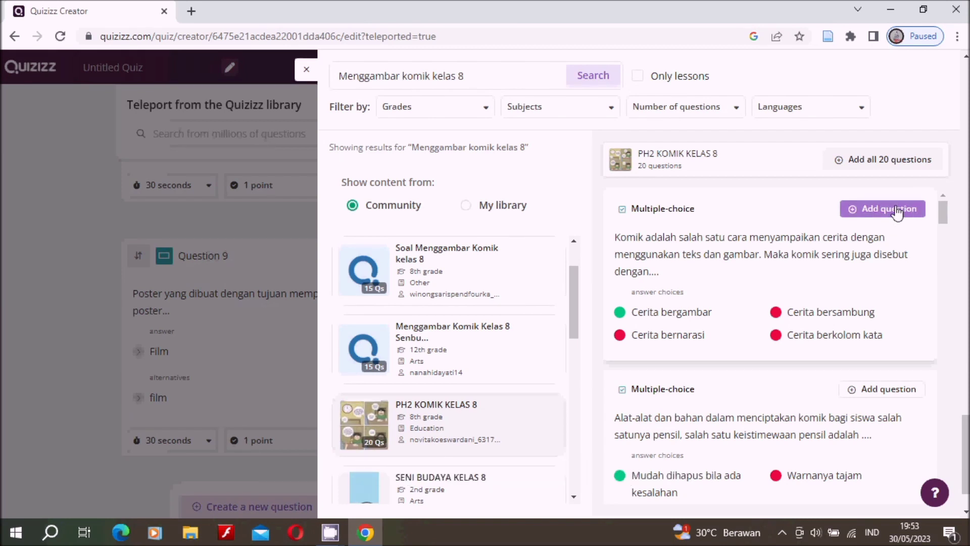
{"action": "left_click", "coordinate": [897, 212]}
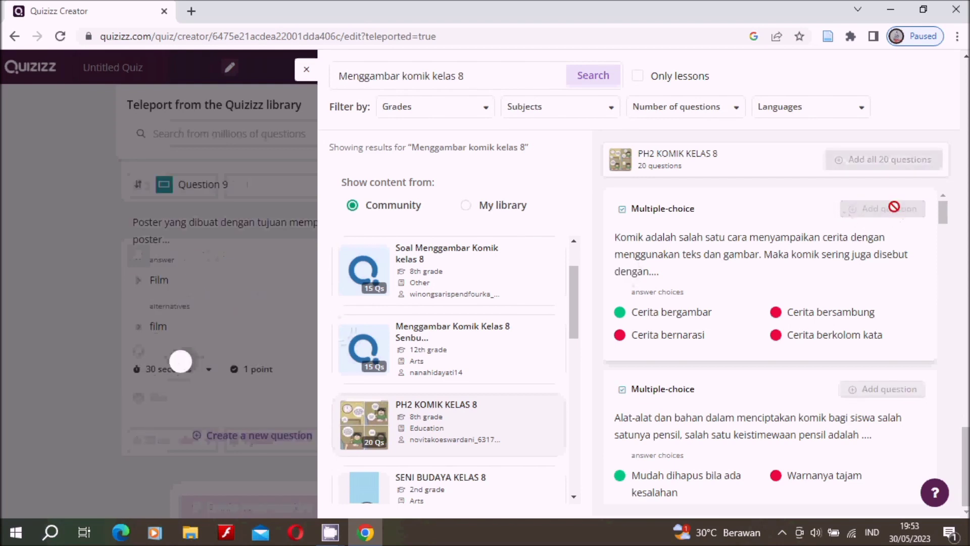
Add more PH2 KOMIK KELAS 8 questions, from the pencil advantage one through the viral Instagram comic strip one, and close the library search
{"action": "scroll", "coordinate": [901, 282], "scroll_direction": "down", "scroll_amount": 1}
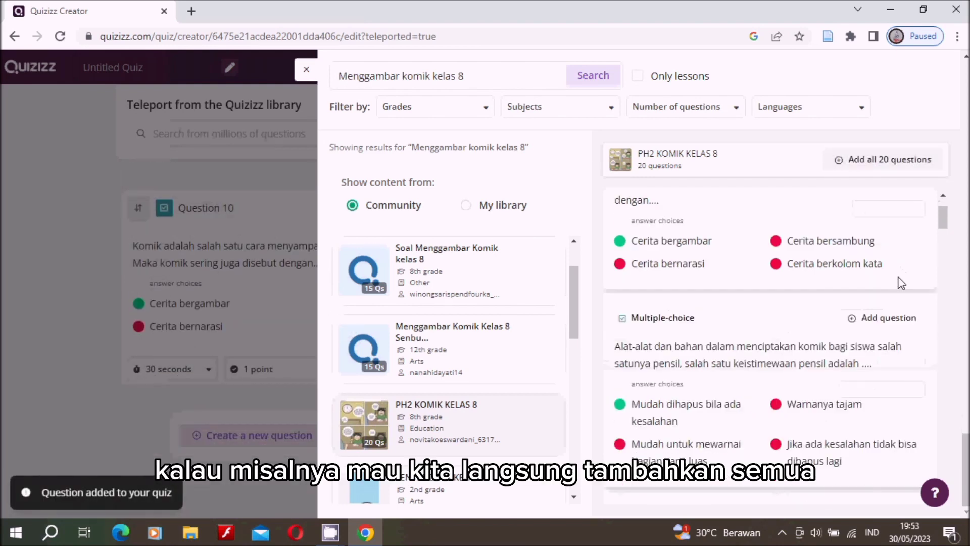
{"action": "left_click", "coordinate": [899, 318]}
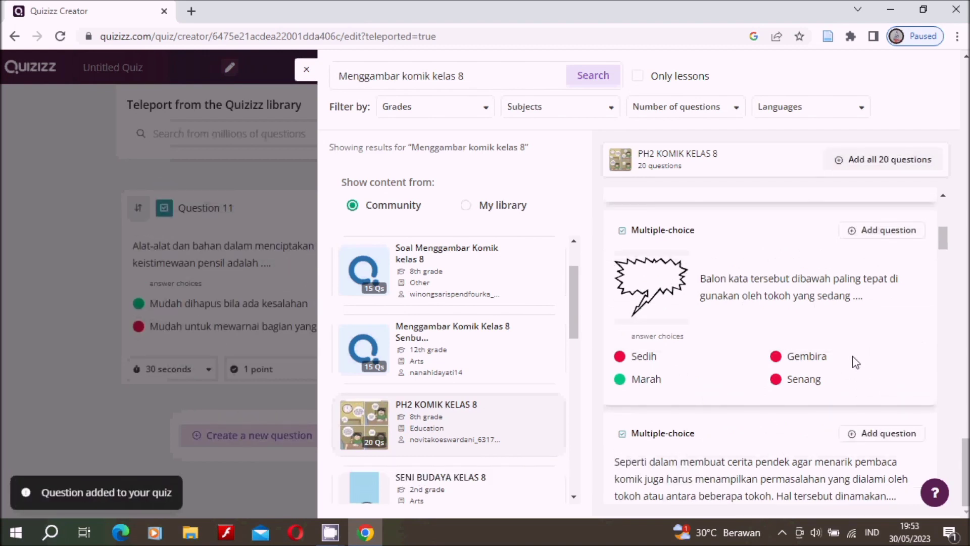
{"action": "left_click", "coordinate": [878, 244]}
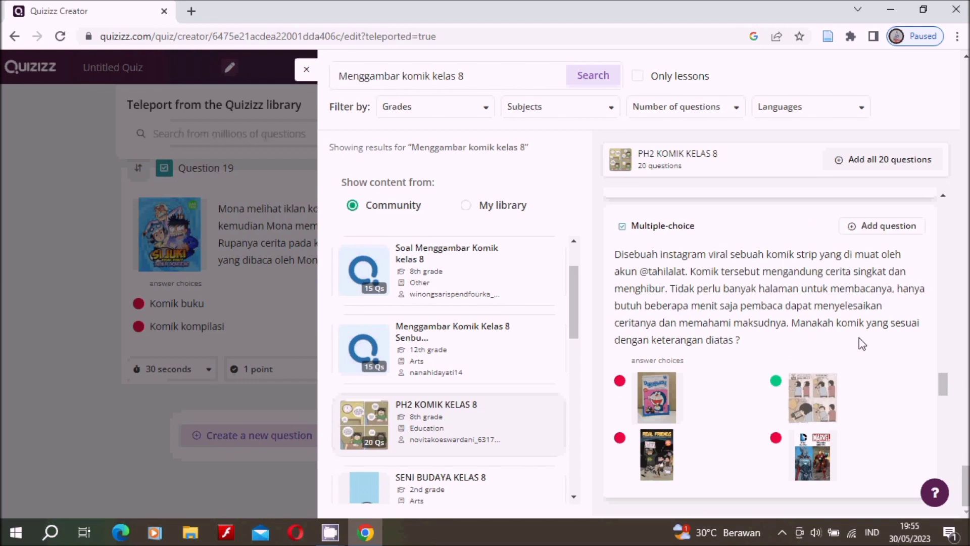
{"action": "left_click", "coordinate": [878, 230]}
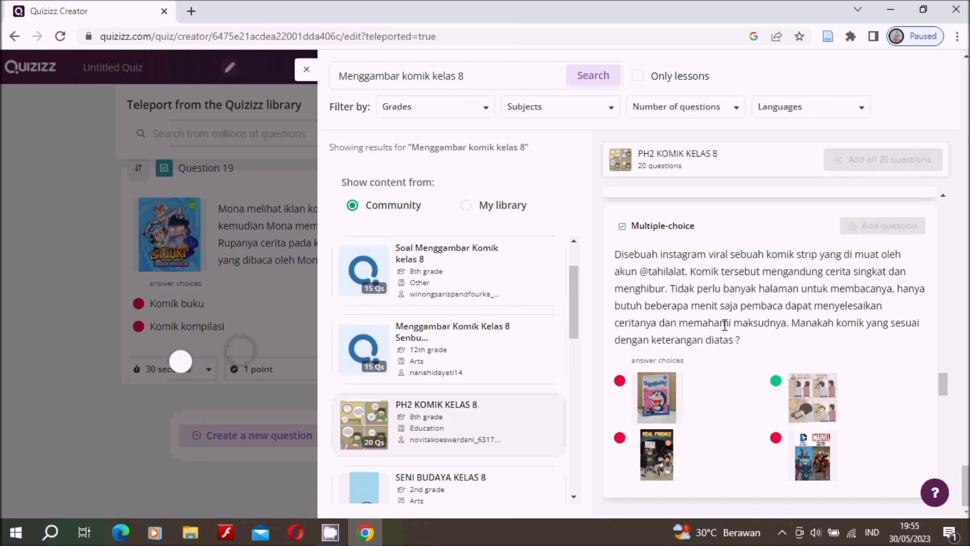
{"action": "left_click", "coordinate": [302, 75]}
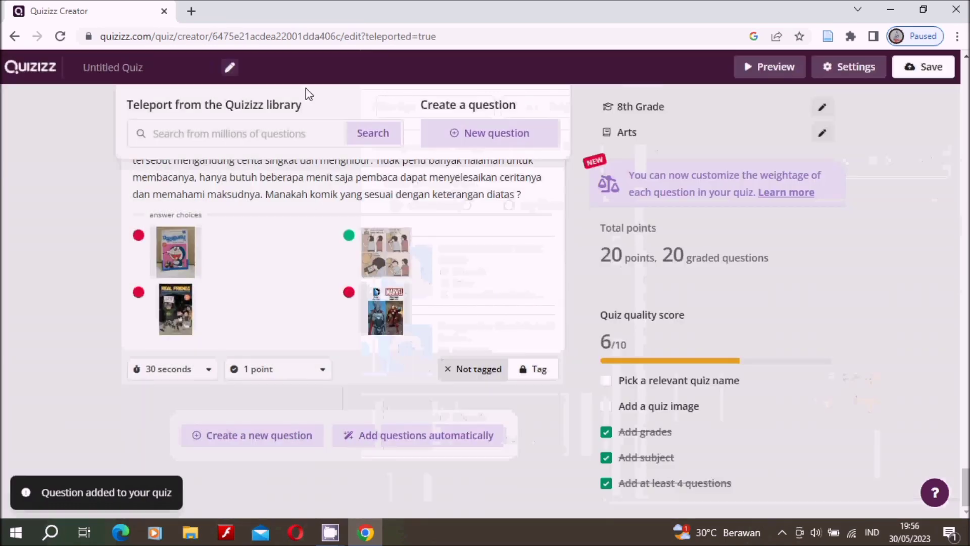
Return to the start of the quiz and set Question 1, about posters offering goods or products, to 5 points
{"action": "scroll", "coordinate": [495, 249], "scroll_direction": "up", "scroll_amount": 15}
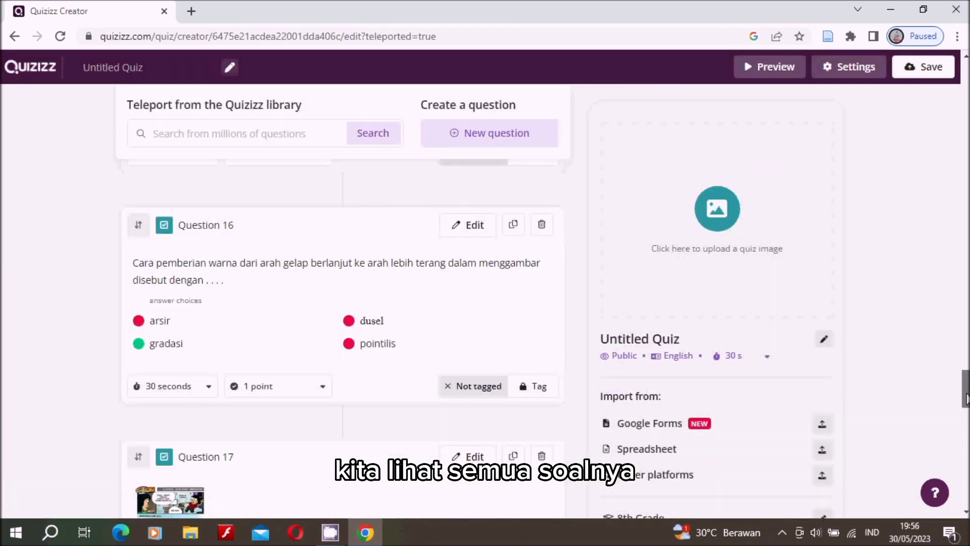
{"action": "left_click_drag", "start_coordinate": [966, 395], "coordinate": [966, 86]}
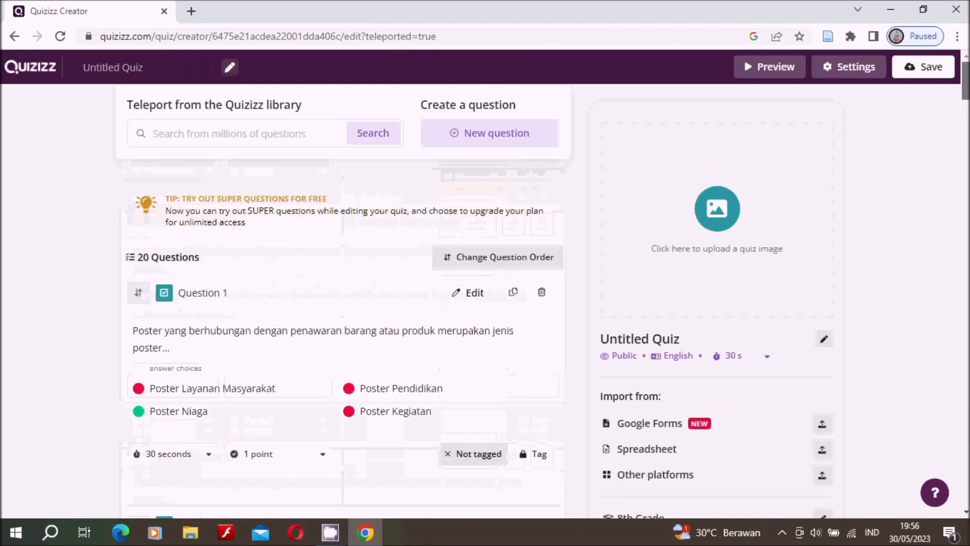
{"action": "left_click", "coordinate": [249, 129]}
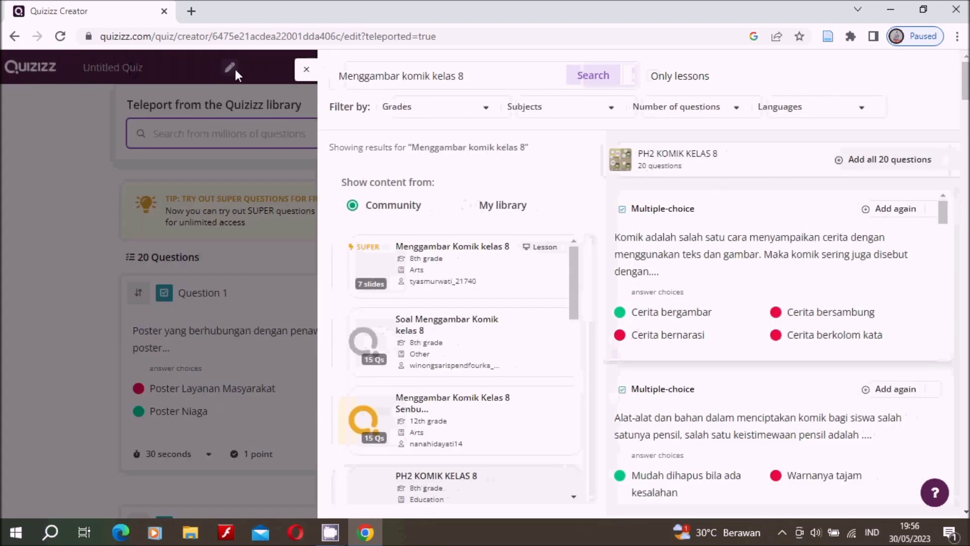
{"action": "left_click", "coordinate": [299, 74]}
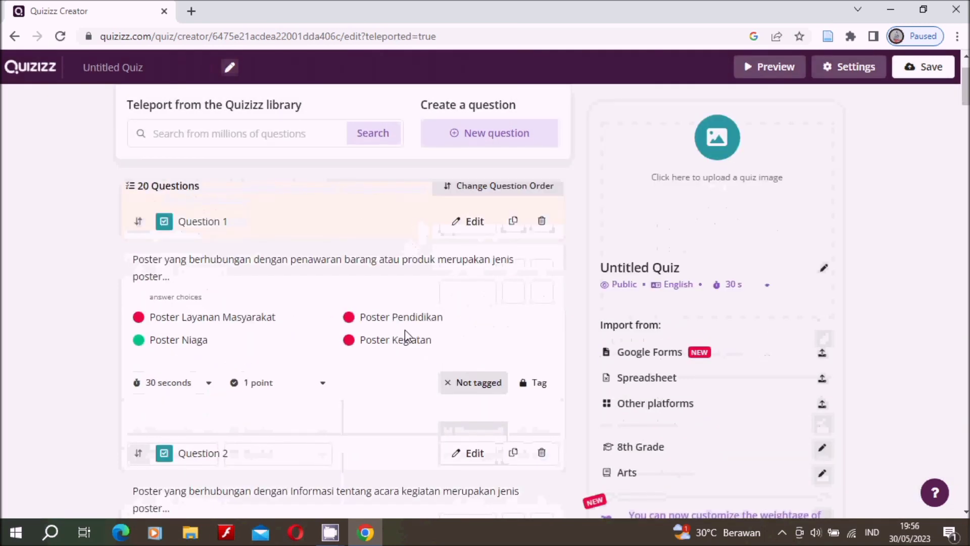
{"action": "left_click", "coordinate": [322, 456]}
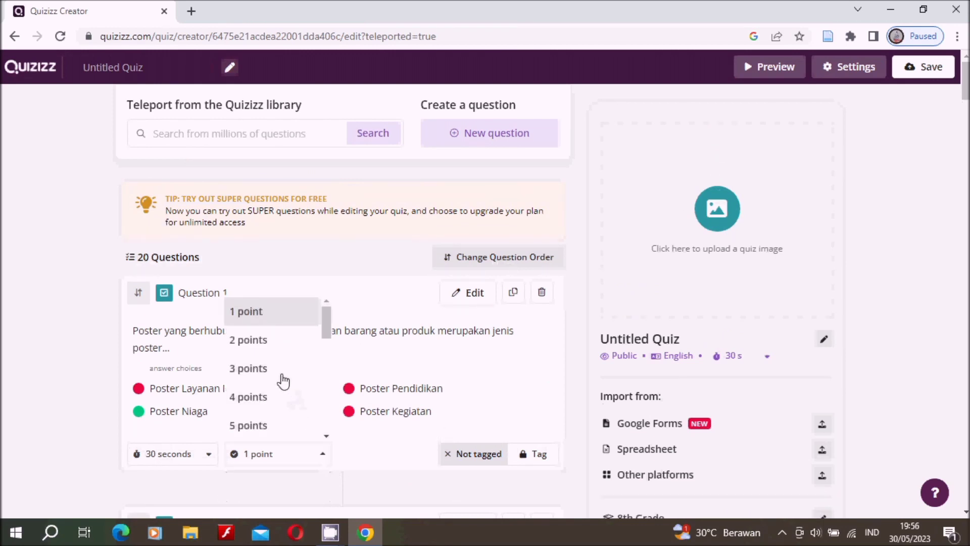
{"action": "left_click", "coordinate": [281, 427]}
Set Questions 2 and 3, on event posters and manual poster-making tools, to 5 points each
{"action": "scroll", "coordinate": [309, 413], "scroll_direction": "down", "scroll_amount": 3}
{"action": "scroll", "coordinate": [312, 410], "scroll_direction": "down", "scroll_amount": 3}
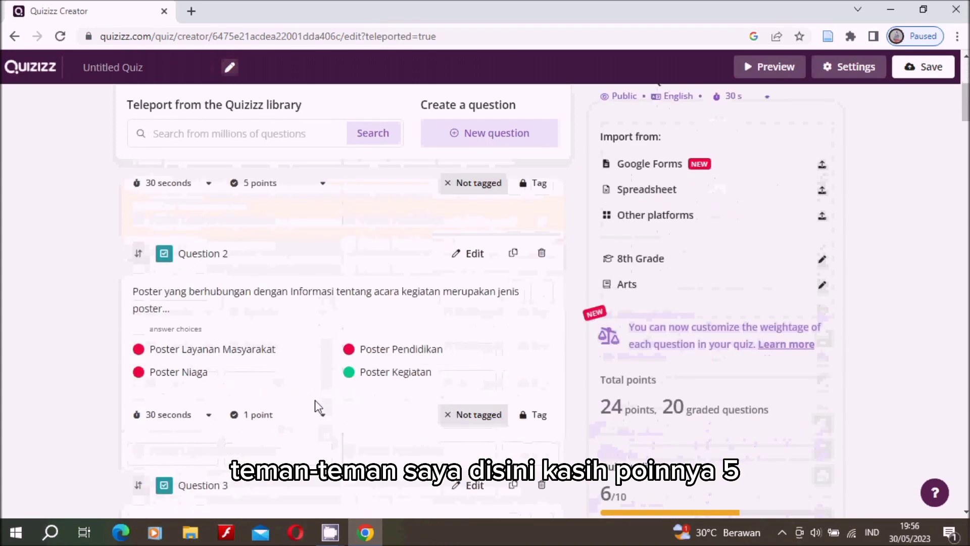
{"action": "left_click", "coordinate": [324, 401]}
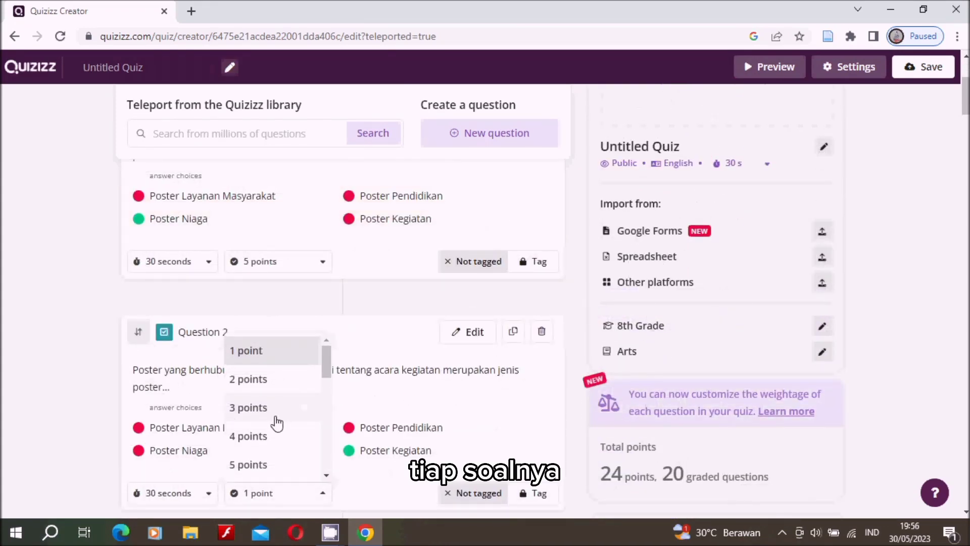
{"action": "left_click", "coordinate": [273, 462]}
{"action": "scroll", "coordinate": [350, 419], "scroll_direction": "down", "scroll_amount": 6}
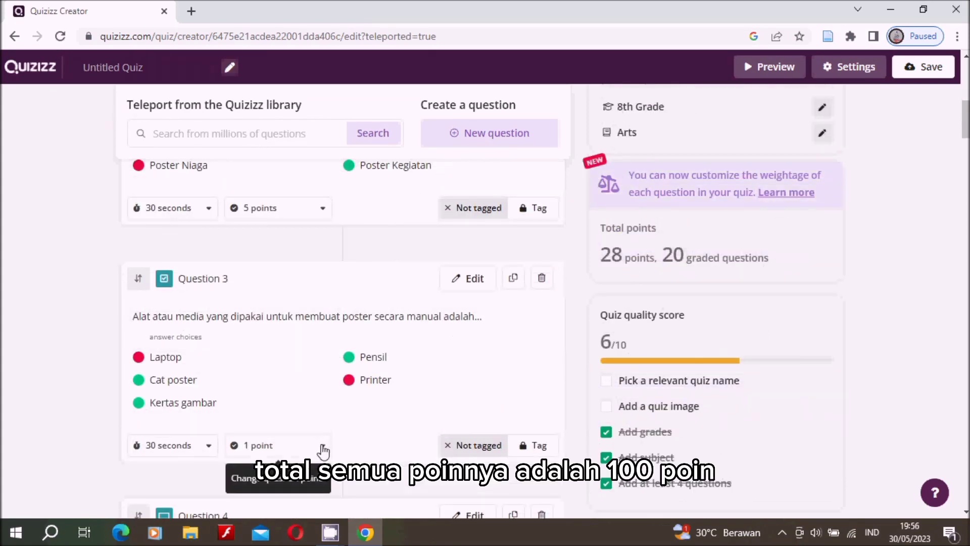
{"action": "left_click", "coordinate": [322, 450]}
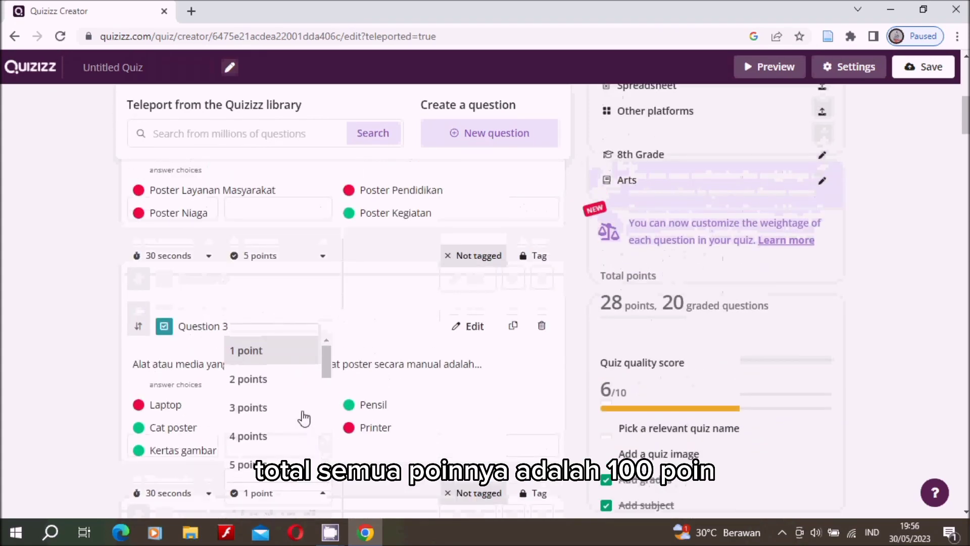
{"action": "left_click", "coordinate": [272, 464]}
Set Question 4 and the questions after it, through Question 18, to 5 points each
{"action": "scroll", "coordinate": [303, 414], "scroll_direction": "down", "scroll_amount": 4}
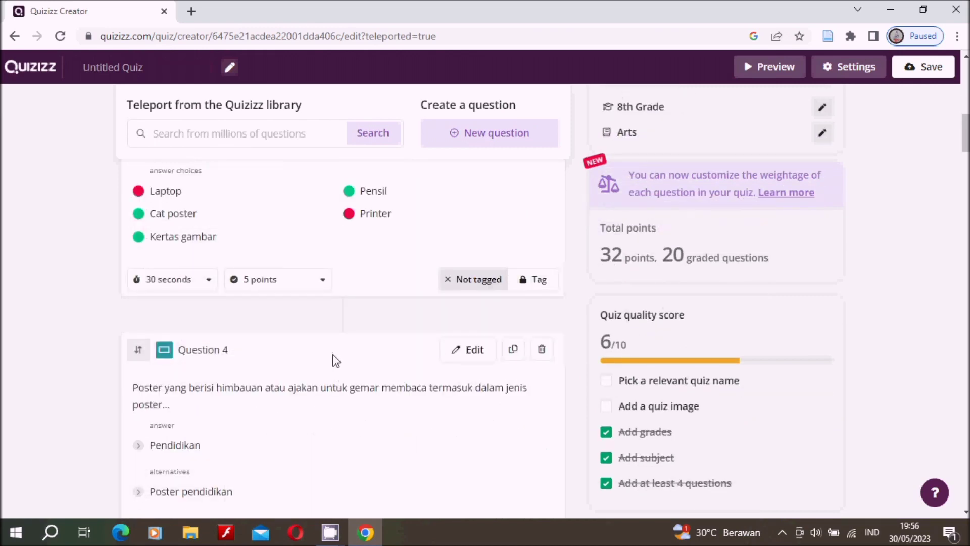
{"action": "scroll", "coordinate": [332, 349], "scroll_direction": "down", "scroll_amount": 3}
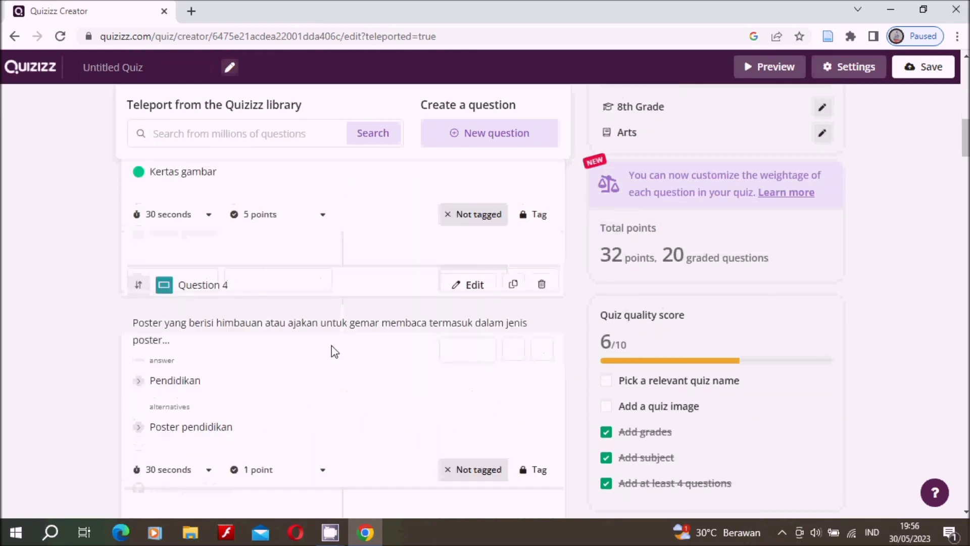
{"action": "left_click", "coordinate": [323, 397]}
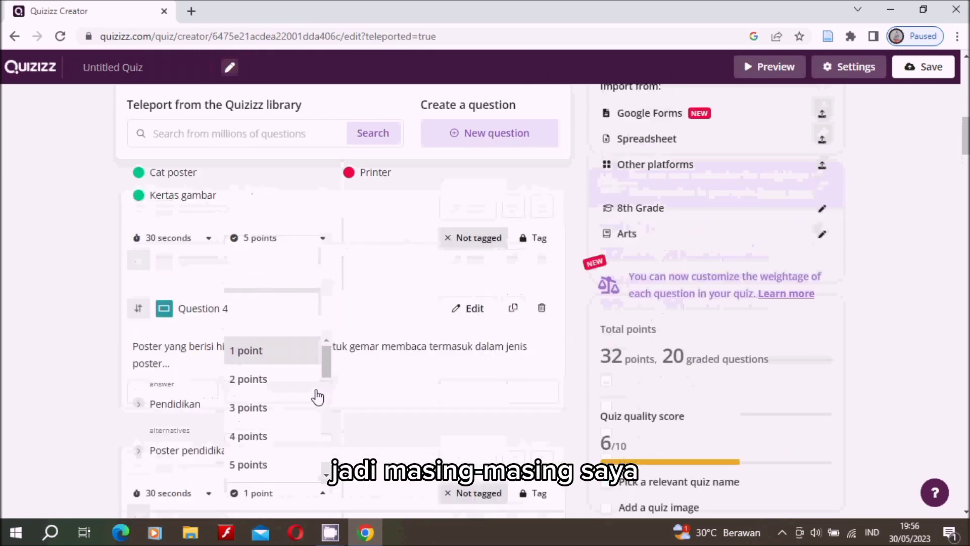
{"action": "left_click", "coordinate": [273, 464]}
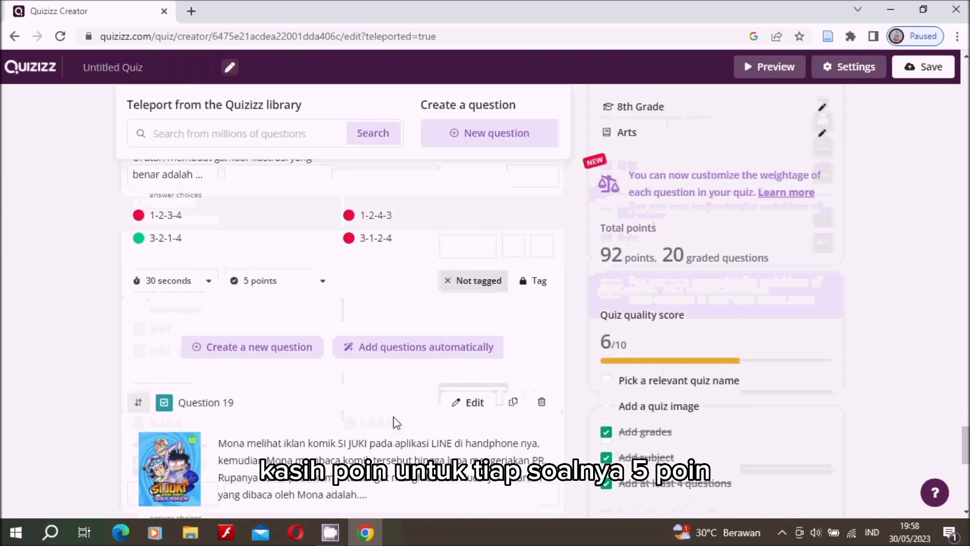
Set Question 19, about the SI JUKI comic read on LINE, to 5 points
{"action": "scroll", "coordinate": [392, 419], "scroll_direction": "down", "scroll_amount": 4}
{"action": "left_click", "coordinate": [318, 419]}
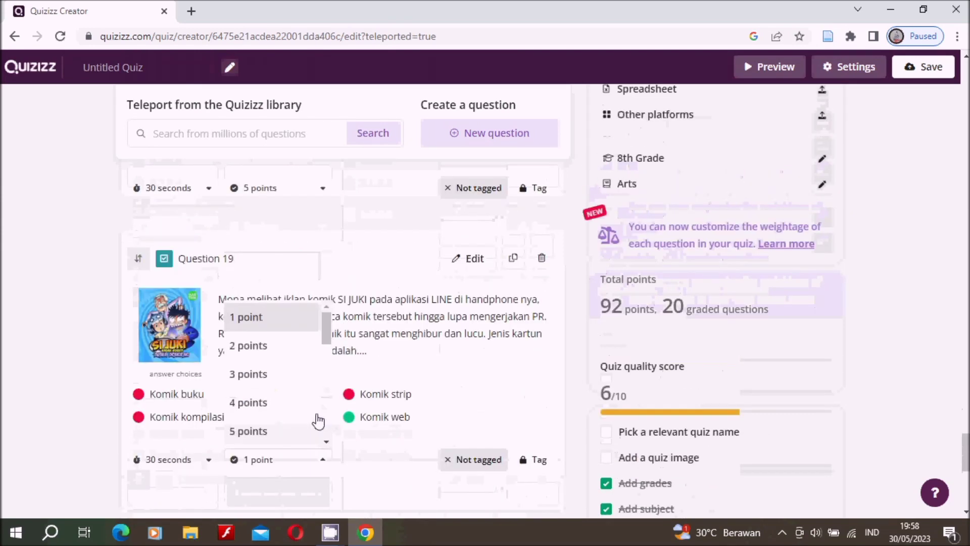
{"action": "left_click", "coordinate": [281, 469]}
{"action": "scroll", "coordinate": [412, 434], "scroll_direction": "down", "scroll_amount": 8}
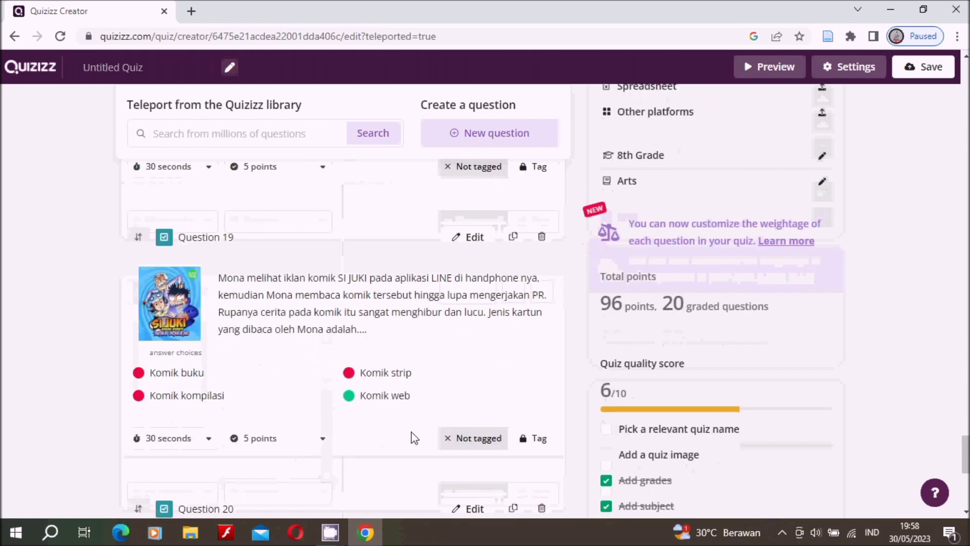
Set Question 20, about the comic strip posted on Instagram, to 5 points and check the quiz's total points
{"action": "left_click", "coordinate": [326, 407]}
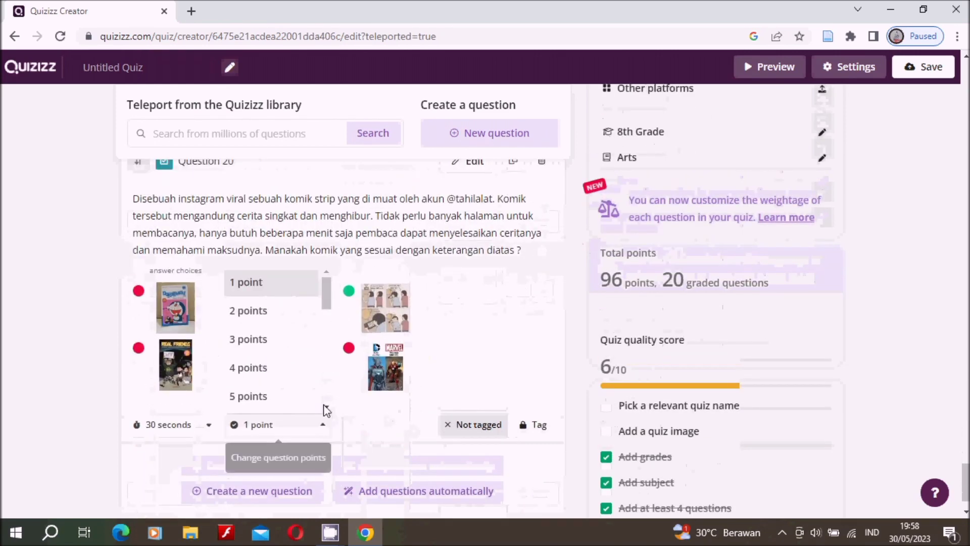
{"action": "left_click", "coordinate": [272, 462]}
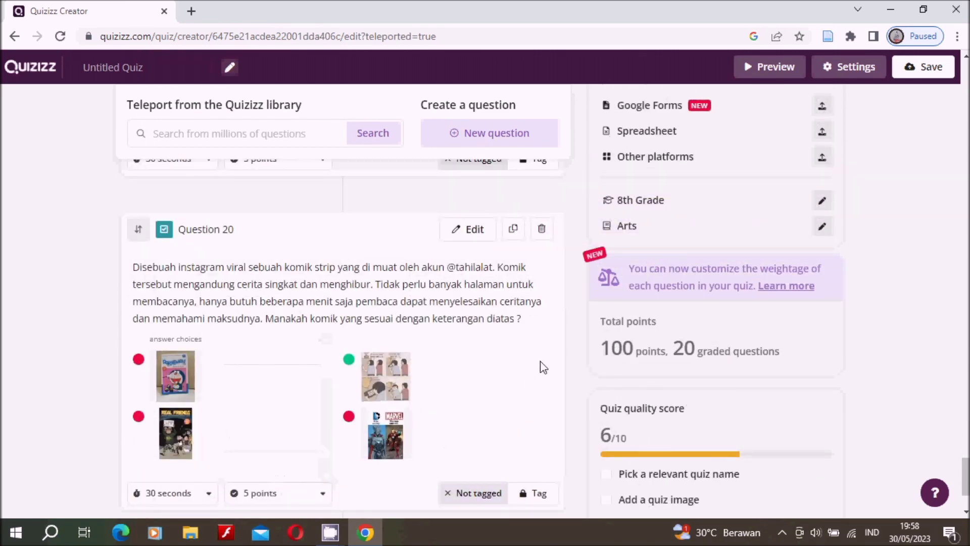
{"action": "scroll", "coordinate": [539, 369], "scroll_direction": "down", "scroll_amount": 3}
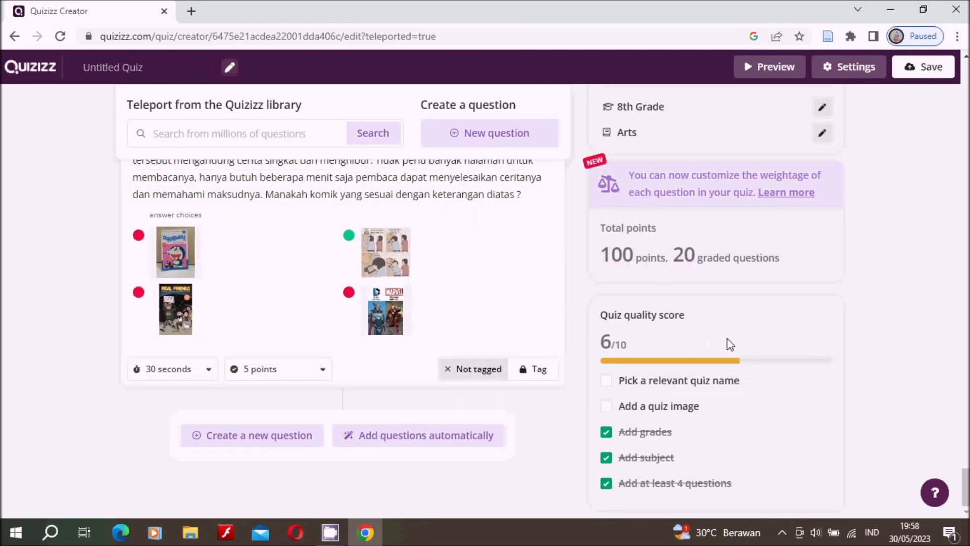
{"action": "scroll", "coordinate": [732, 343], "scroll_direction": "up", "scroll_amount": 10}
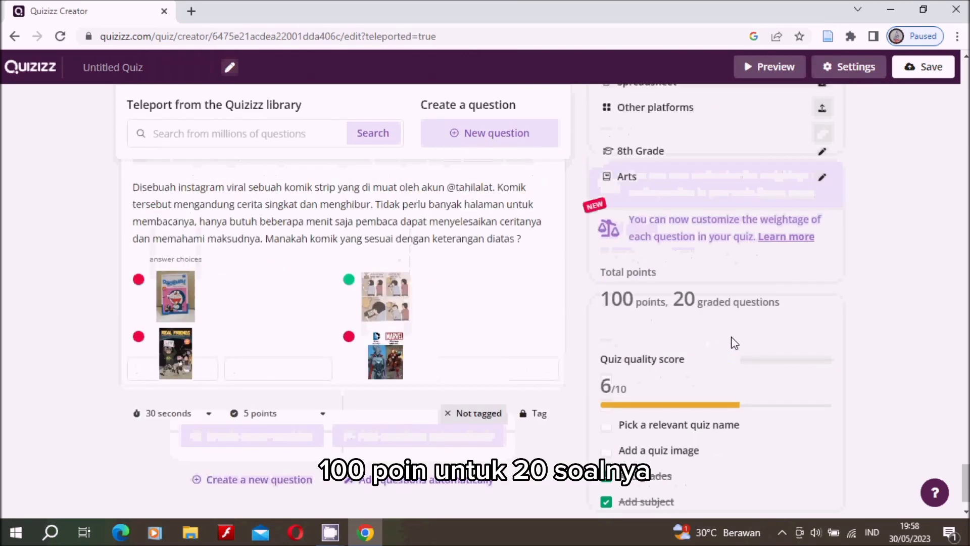
{"action": "scroll", "coordinate": [418, 228], "scroll_direction": "up", "scroll_amount": 4}
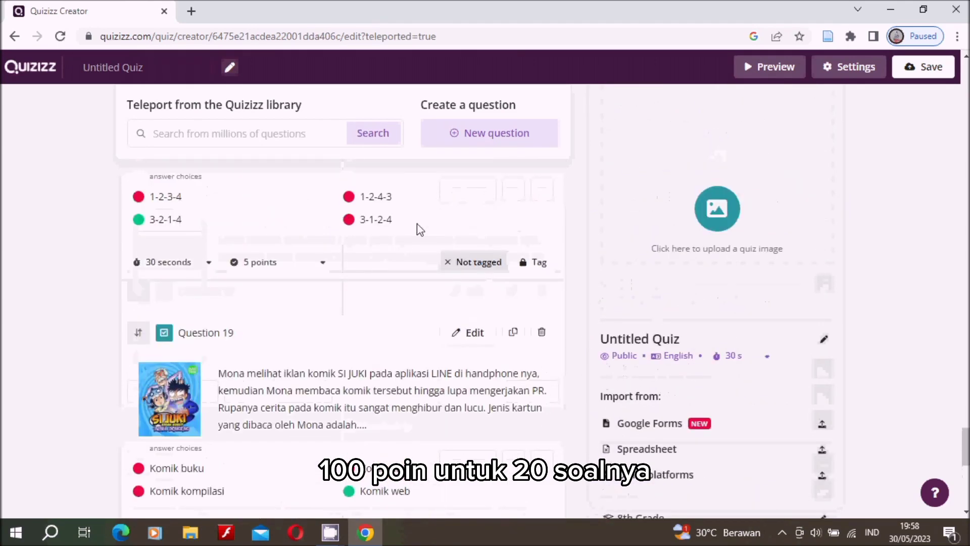
Name the untitled quiz "PTS Seni Budaya 8"
{"action": "left_click", "coordinate": [163, 70]}
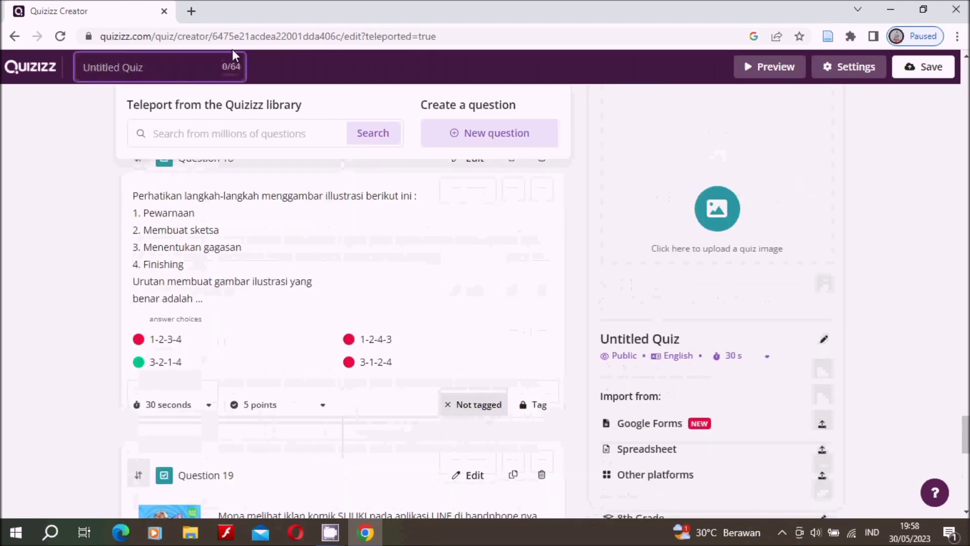
{"action": "type", "text": "PTS"}
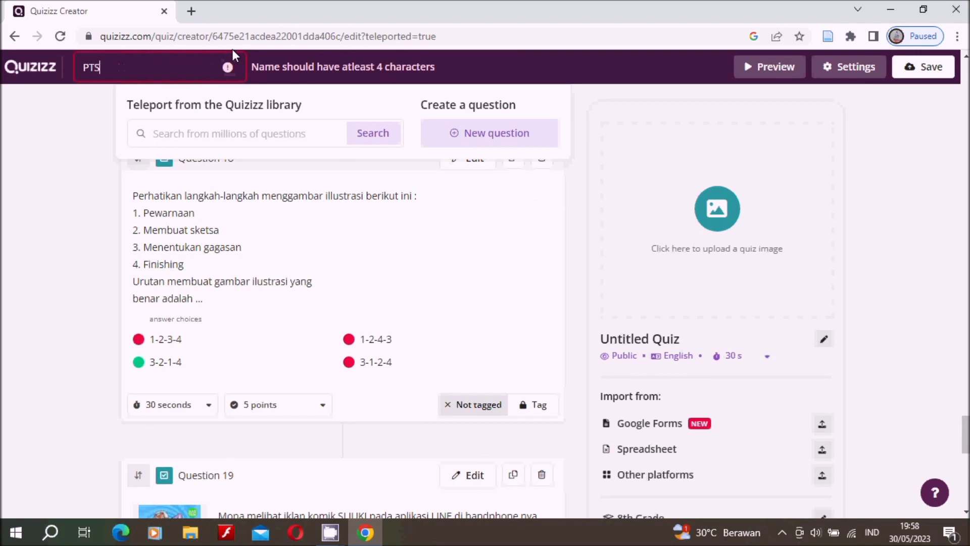
{"action": "type", "text": " Seni"}
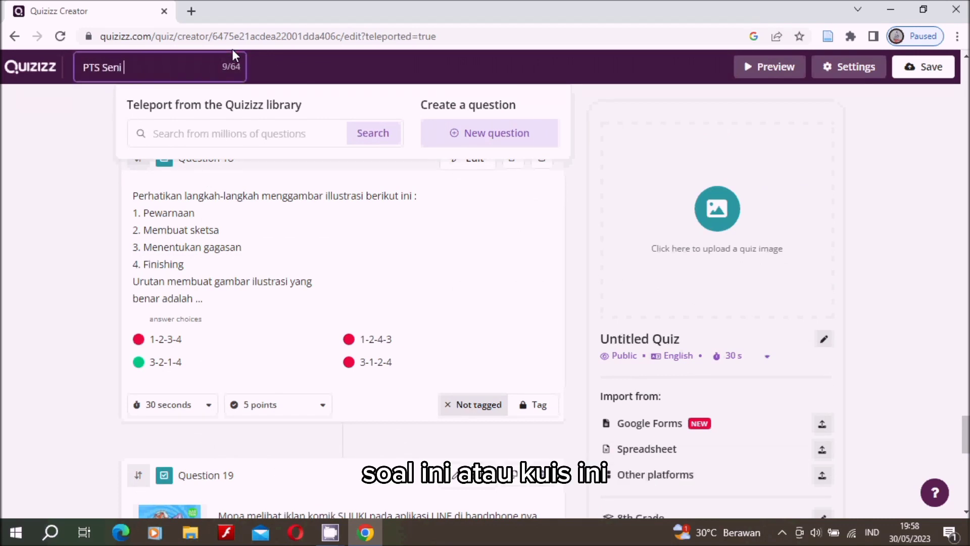
{"action": "type", "text": " Budaya 8"}
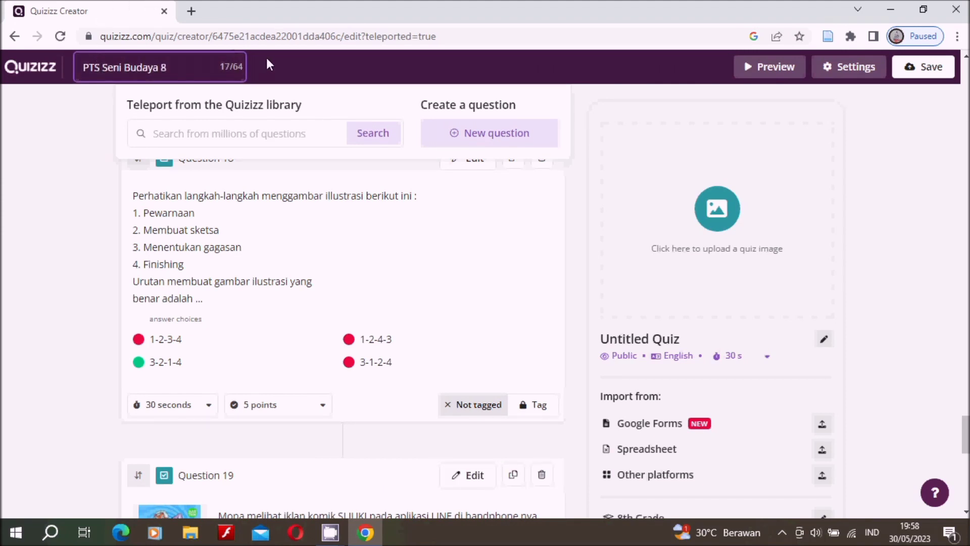
Insert "Semester Genap" after "PTS" in the quiz name, keeping "Seni Budaya 8" behind it
{"action": "type", "text": " Semester "}
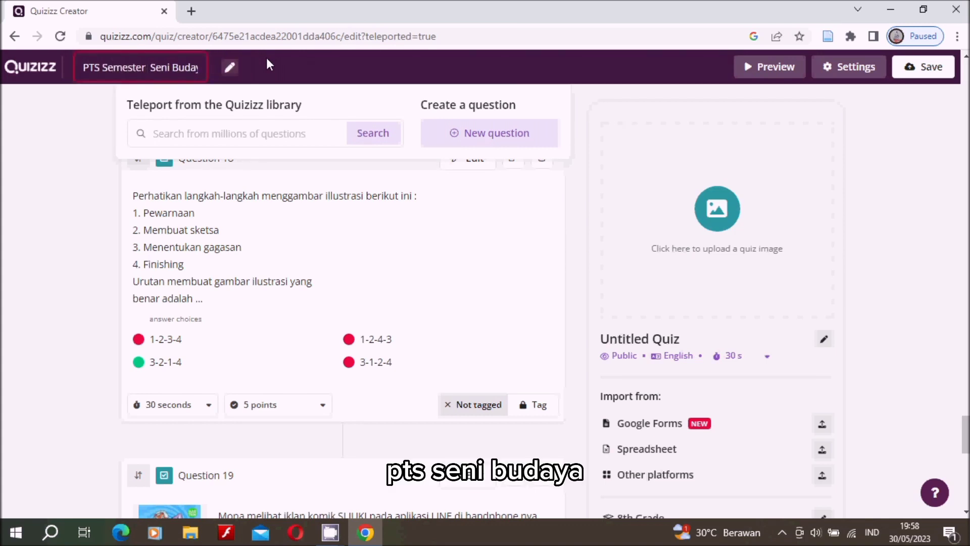
{"action": "type", "text": "Genap"}
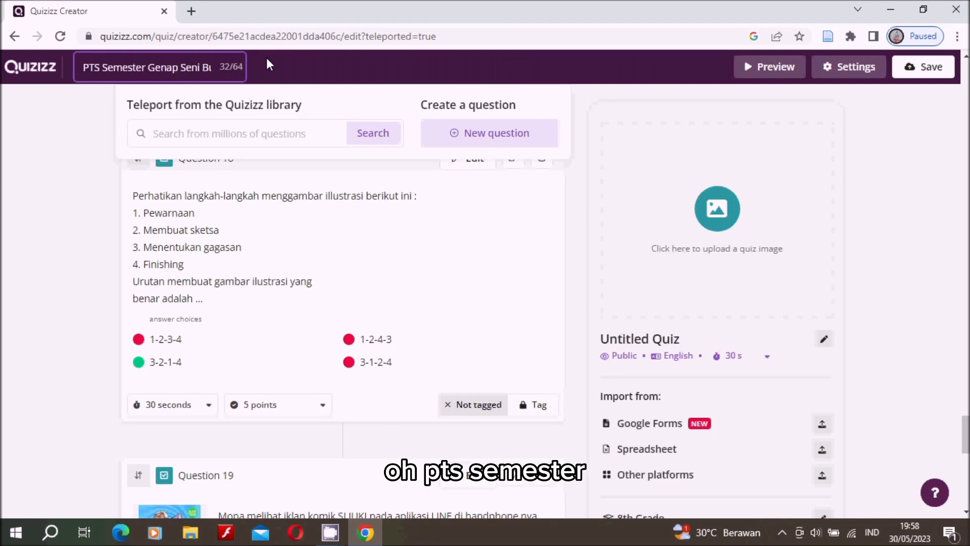
{"action": "key", "text": "shift+End"}
{"action": "key", "text": "Delete"}
{"action": "type", "text": "Seni "}
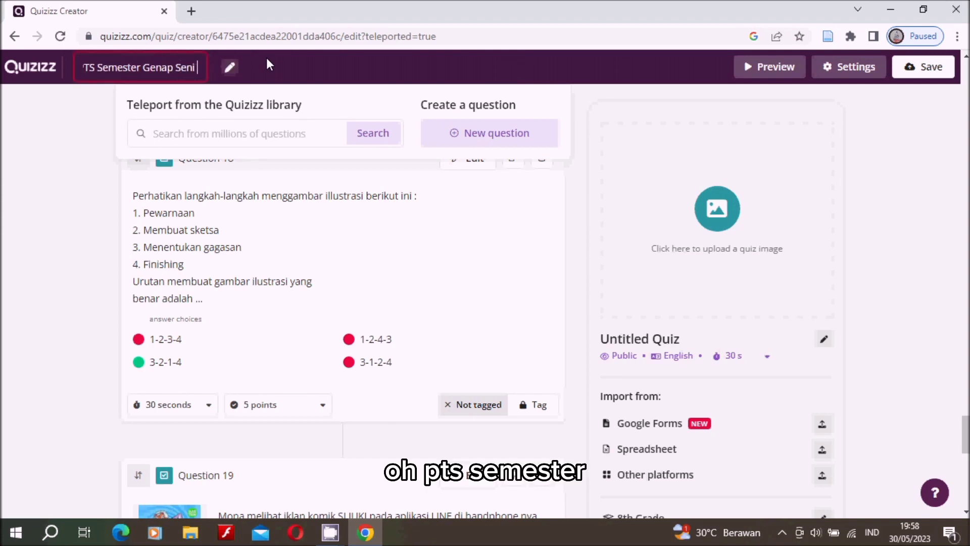
{"action": "type", "text": "Budaya 8"}
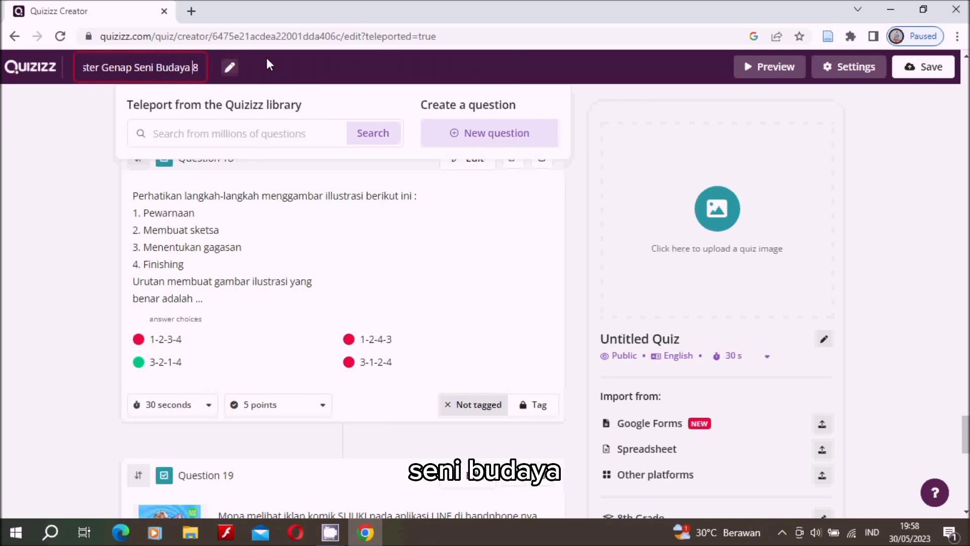
Add "Kelas" before the 8 so the quiz name reads "PTS Semester Genap Seni Budaya Kelas 8"
{"action": "key", "text": "Delete"}
{"action": "type", "text": "Ke"}
{"action": "type", "text": "la"}
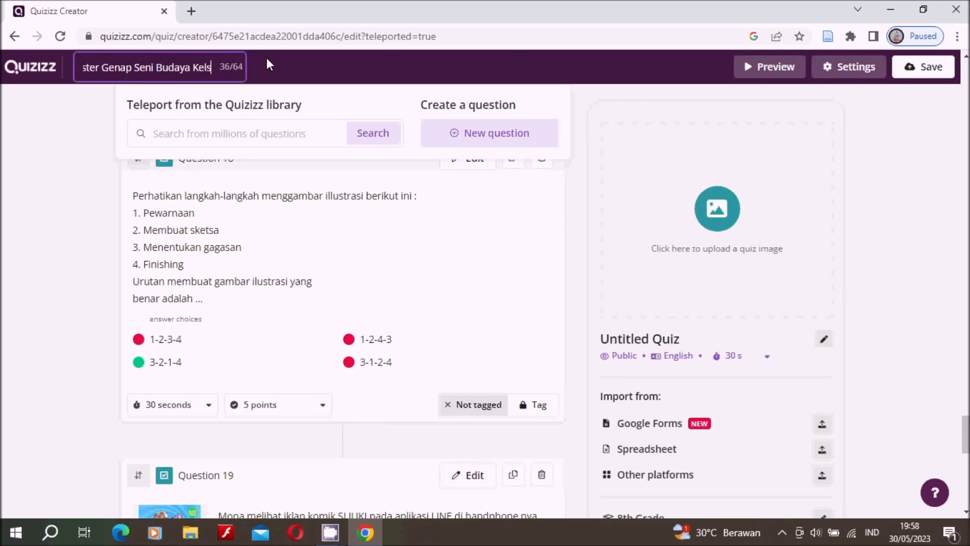
{"action": "type", "text": "s"}
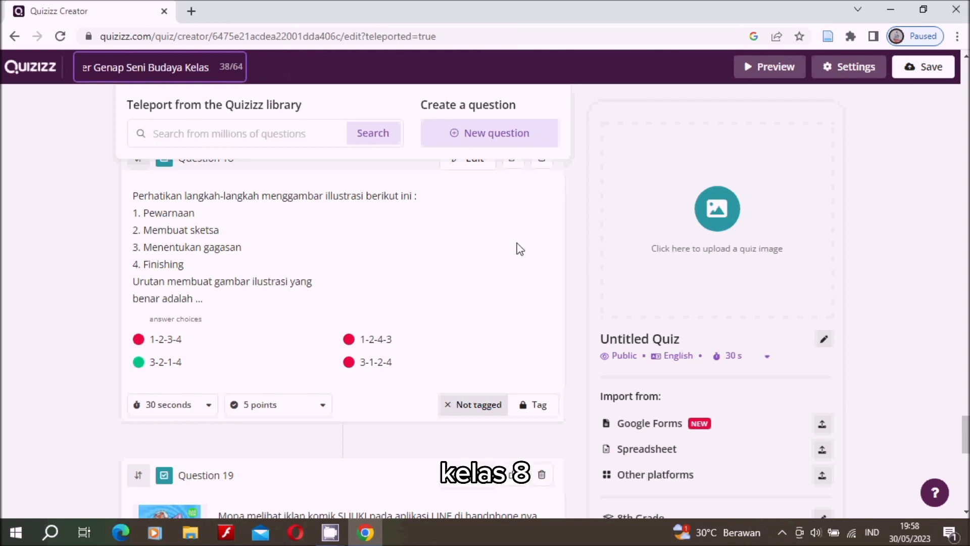
Open the quiz settings and start uploading a cover image from the computer
{"action": "scroll", "coordinate": [521, 248], "scroll_direction": "up", "scroll_amount": 7}
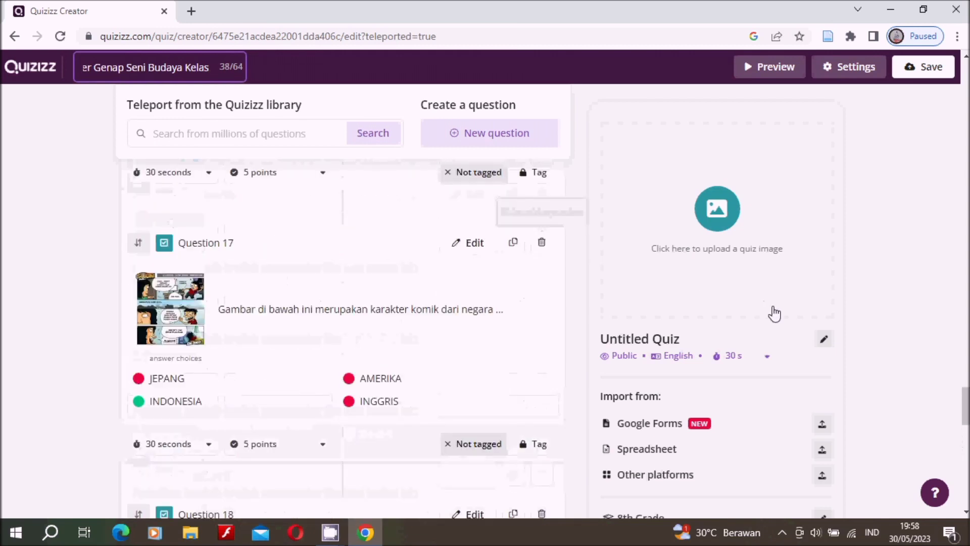
{"action": "left_click", "coordinate": [823, 343]}
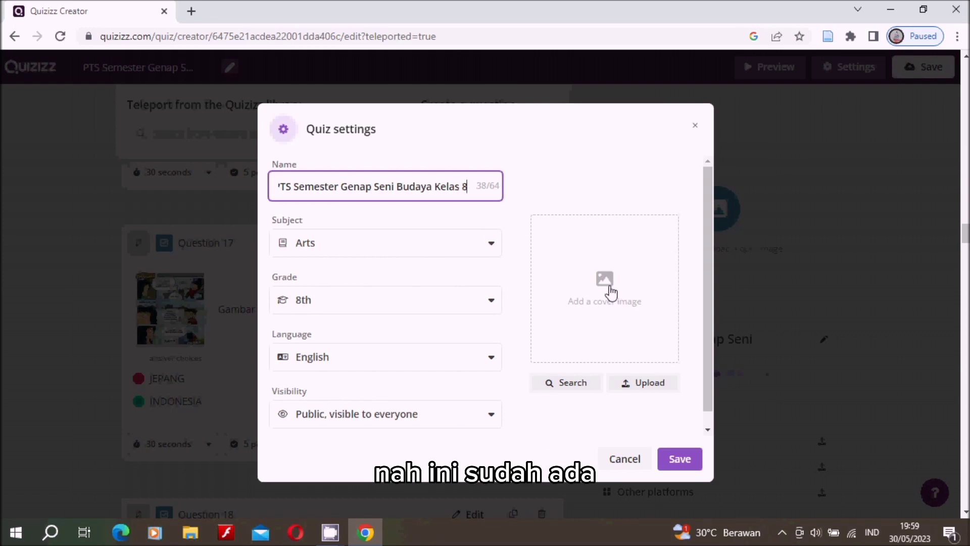
{"action": "left_click", "coordinate": [610, 292]}
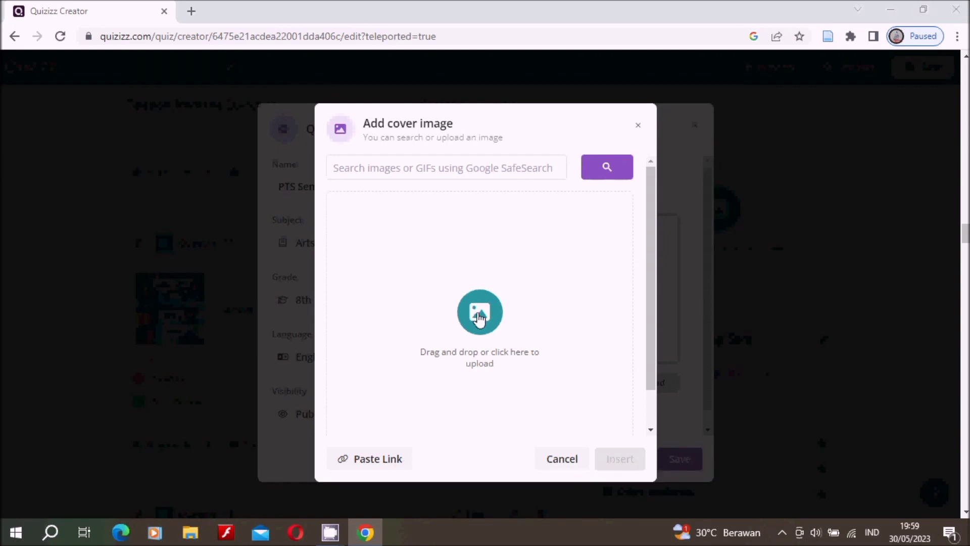
{"action": "left_click", "coordinate": [479, 317]}
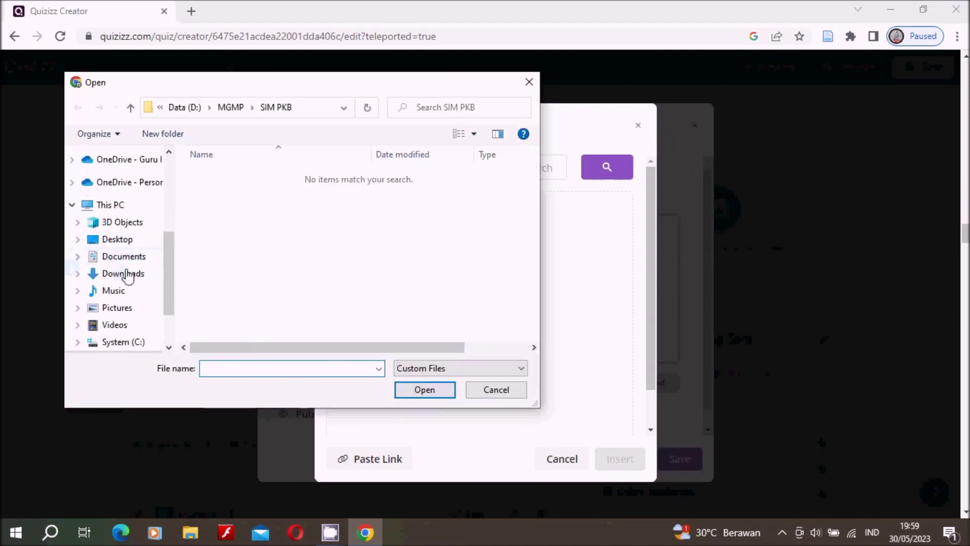
Look through the Documents and Downloads folders for a book cover picture to use as the quiz cover
{"action": "left_click", "coordinate": [129, 264]}
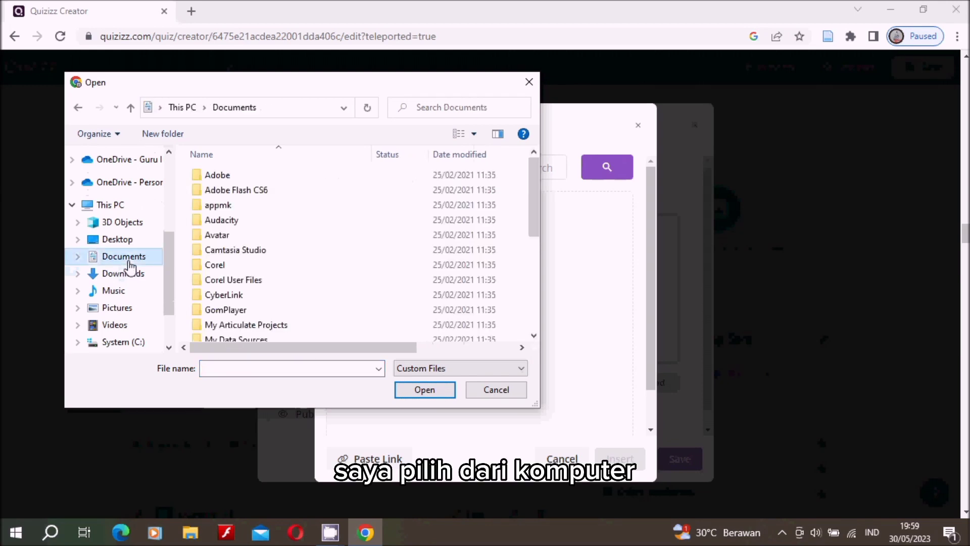
{"action": "scroll", "coordinate": [357, 292], "scroll_direction": "down", "scroll_amount": 4}
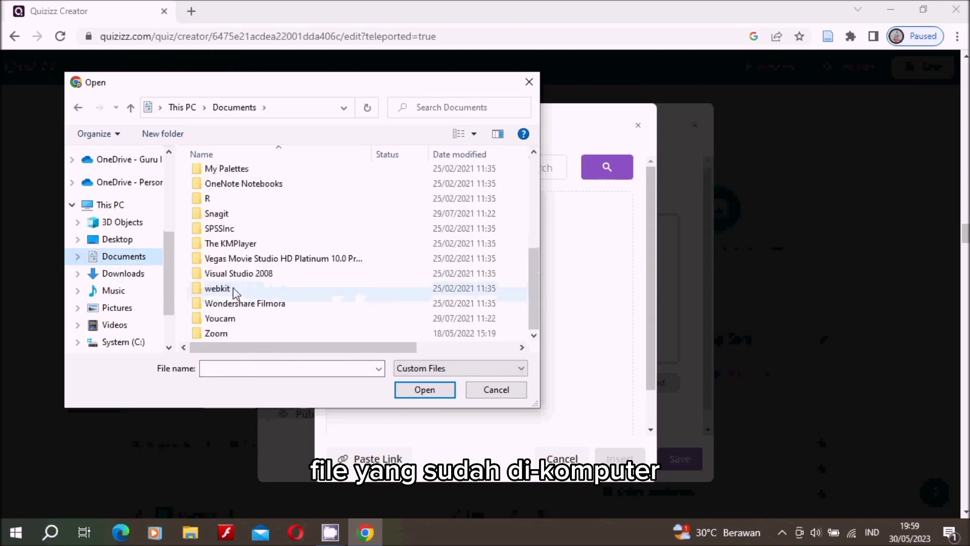
{"action": "left_click", "coordinate": [136, 274]}
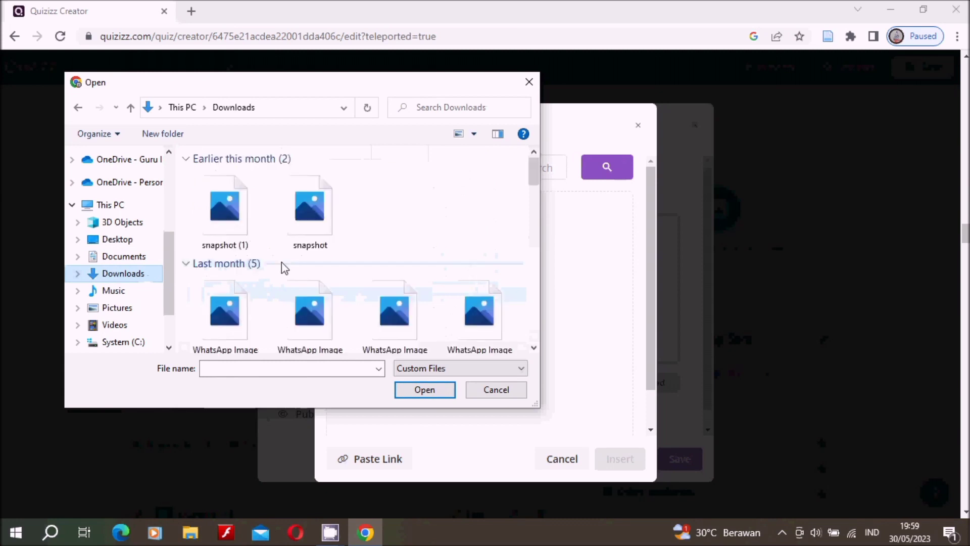
{"action": "scroll", "coordinate": [281, 262], "scroll_direction": "down", "scroll_amount": 5}
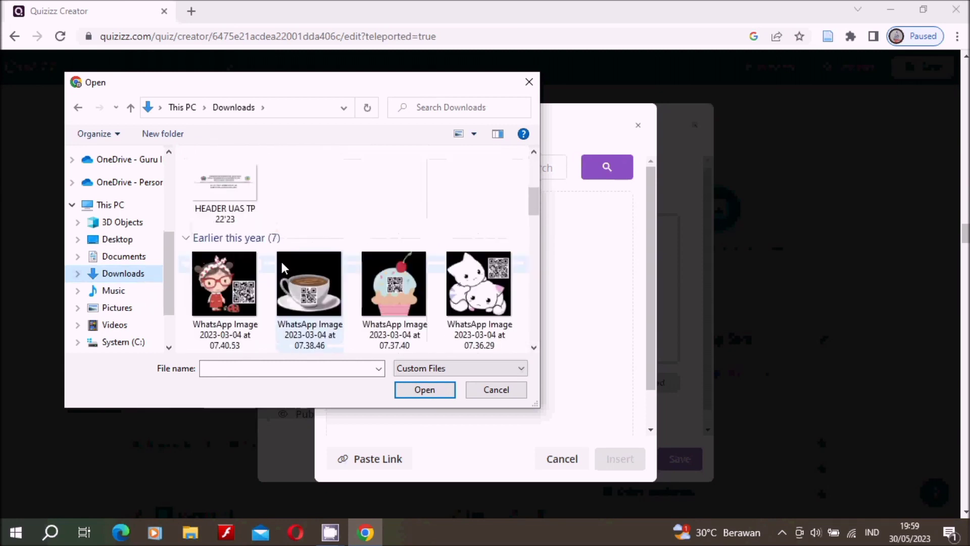
{"action": "scroll", "coordinate": [281, 261], "scroll_direction": "down", "scroll_amount": 5}
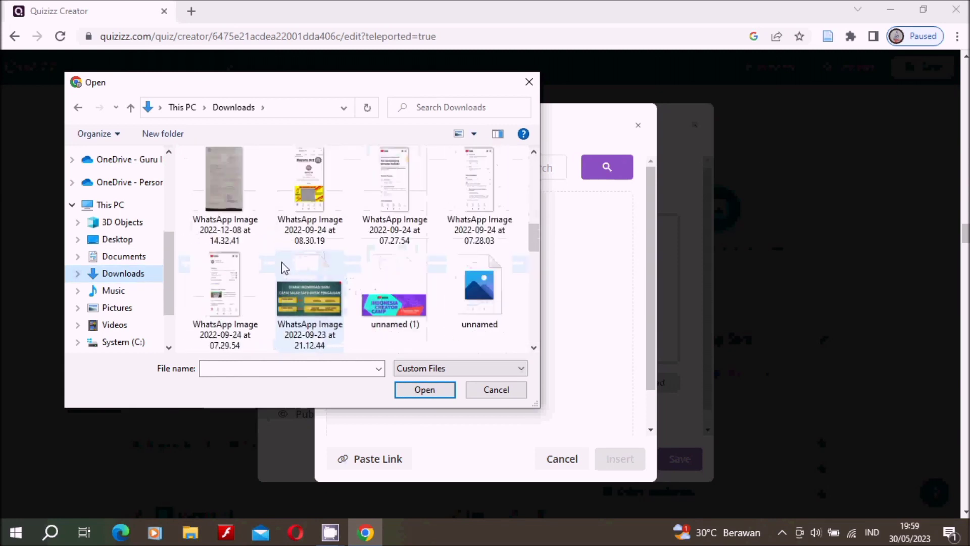
{"action": "scroll", "coordinate": [284, 268], "scroll_direction": "down", "scroll_amount": 3}
{"action": "scroll", "coordinate": [284, 268], "scroll_direction": "up", "scroll_amount": 10}
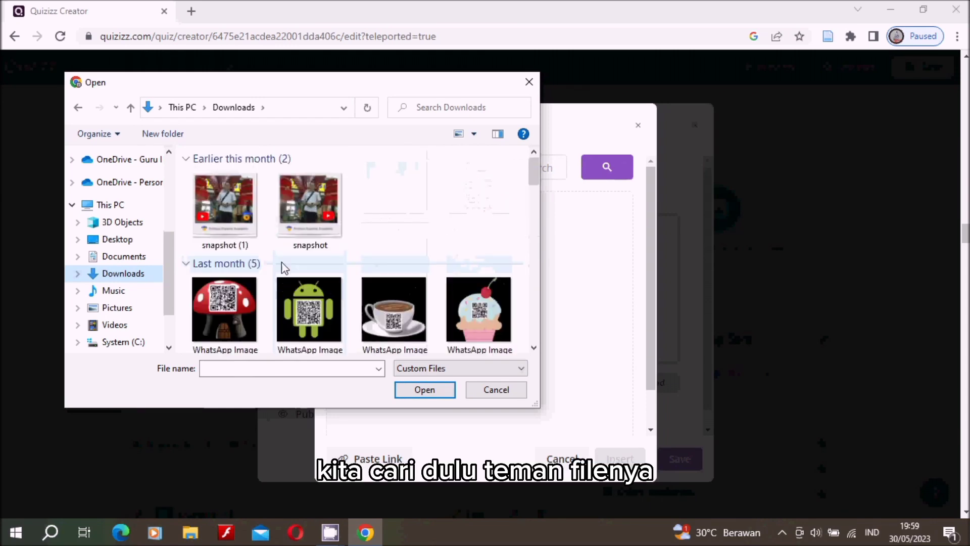
{"action": "scroll", "coordinate": [284, 268], "scroll_direction": "down", "scroll_amount": 5}
{"action": "scroll", "coordinate": [285, 268], "scroll_direction": "up", "scroll_amount": 4}
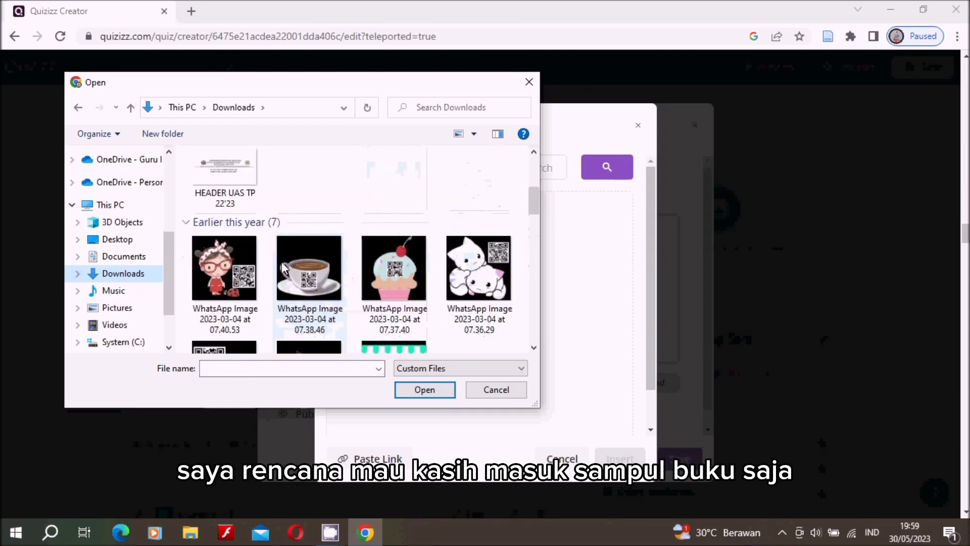
{"action": "scroll", "coordinate": [284, 267], "scroll_direction": "up", "scroll_amount": 4}
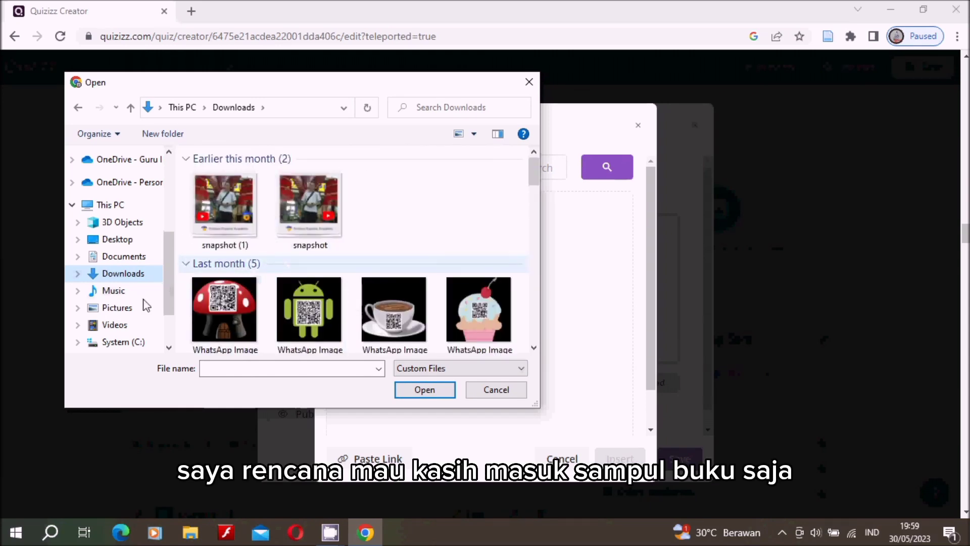
Upload the Seni Budaya book cover IMG_20210120_112840 from the Pictures folder as the cover image
{"action": "scroll", "coordinate": [126, 301], "scroll_direction": "down", "scroll_amount": 1}
{"action": "left_click", "coordinate": [122, 285]}
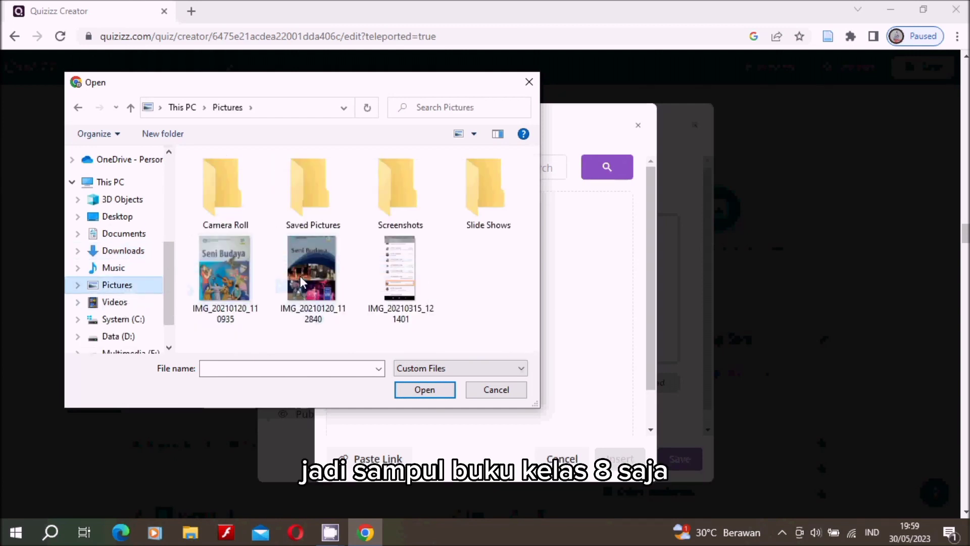
{"action": "left_click", "coordinate": [309, 280]}
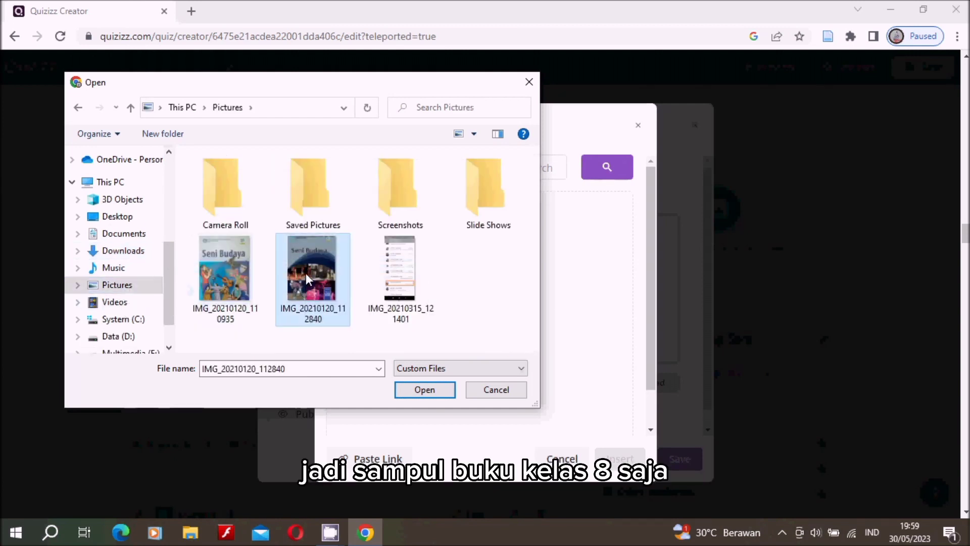
{"action": "left_click", "coordinate": [424, 389]}
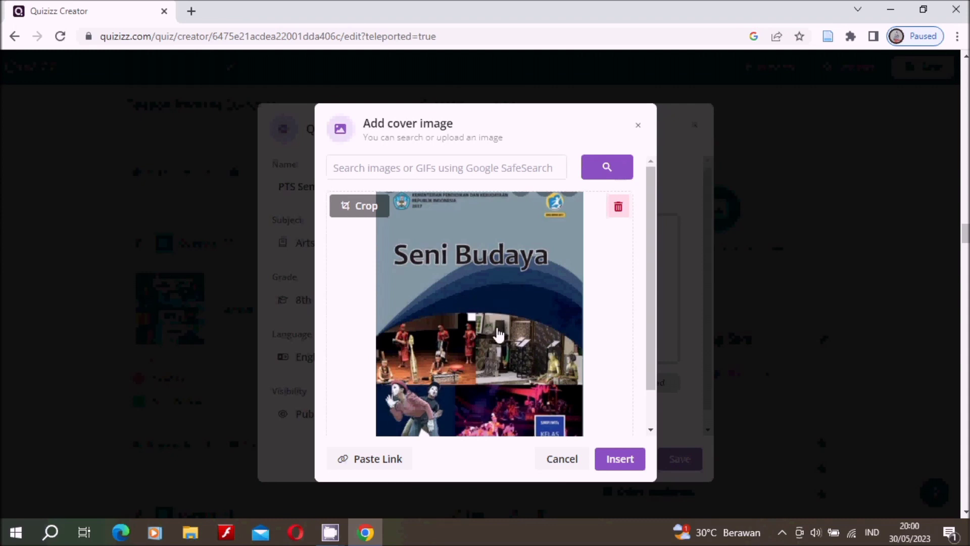
Crop the cover image with the frame around the whole Seni Budaya book cover and insert it into the quiz settings
{"action": "left_click_drag", "start_coordinate": [498, 306], "coordinate": [518, 346]}
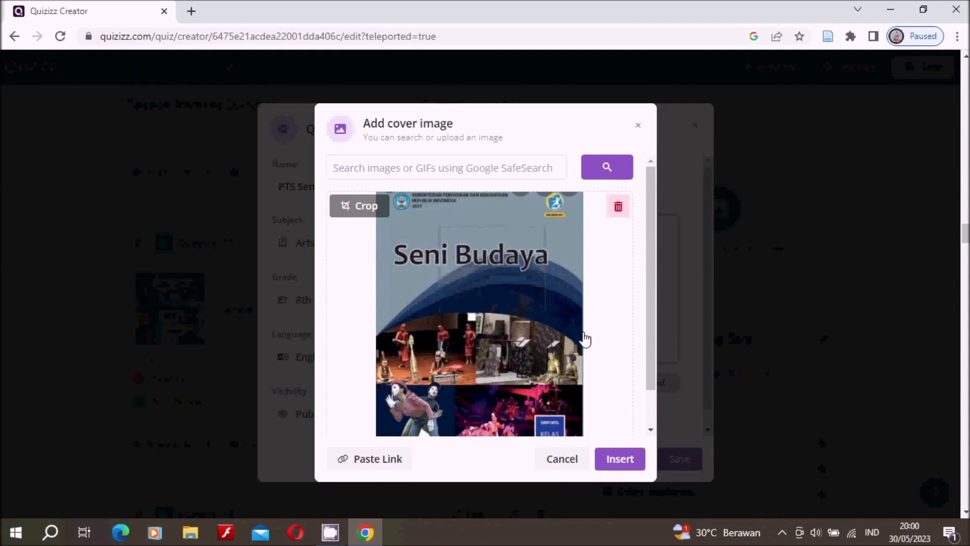
{"action": "left_click", "coordinate": [340, 208]}
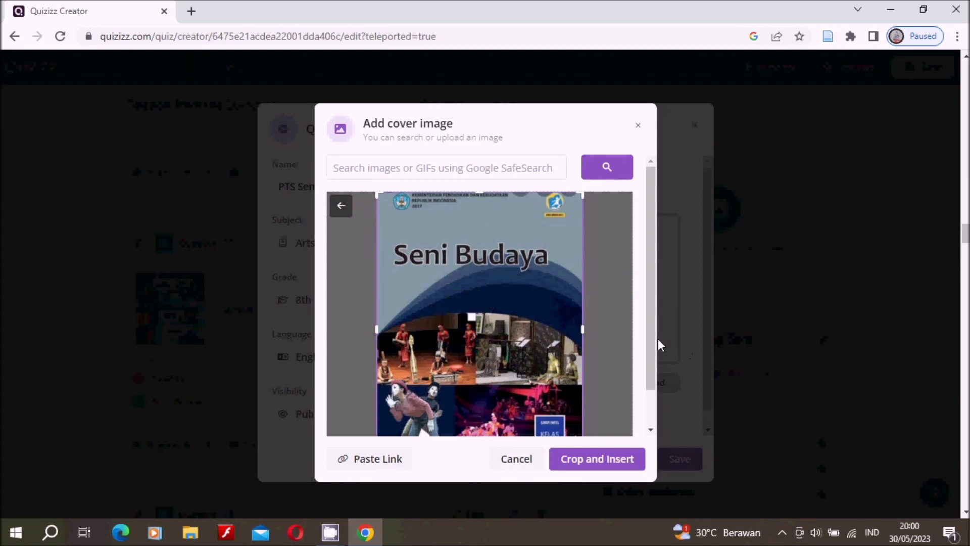
{"action": "scroll", "coordinate": [659, 377], "scroll_direction": "down", "scroll_amount": 1}
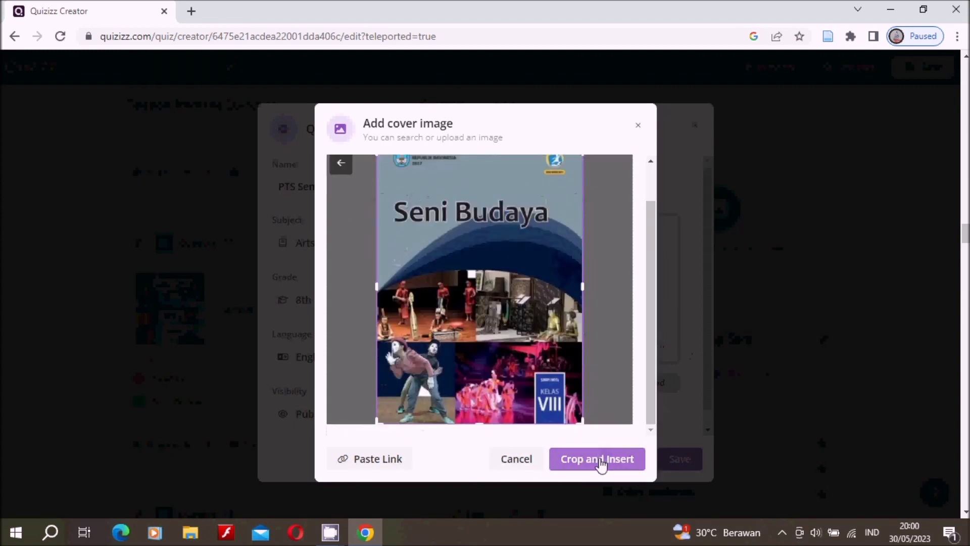
{"action": "left_click", "coordinate": [598, 461]}
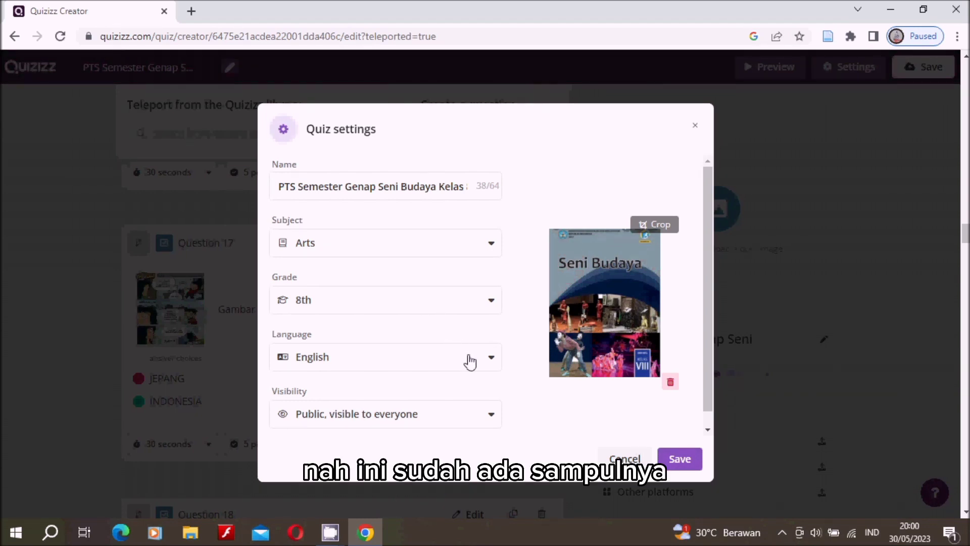
Set the quiz language to Indonesian, keep its visibility public to everyone, and save the quiz settings
{"action": "left_click", "coordinate": [487, 363]}
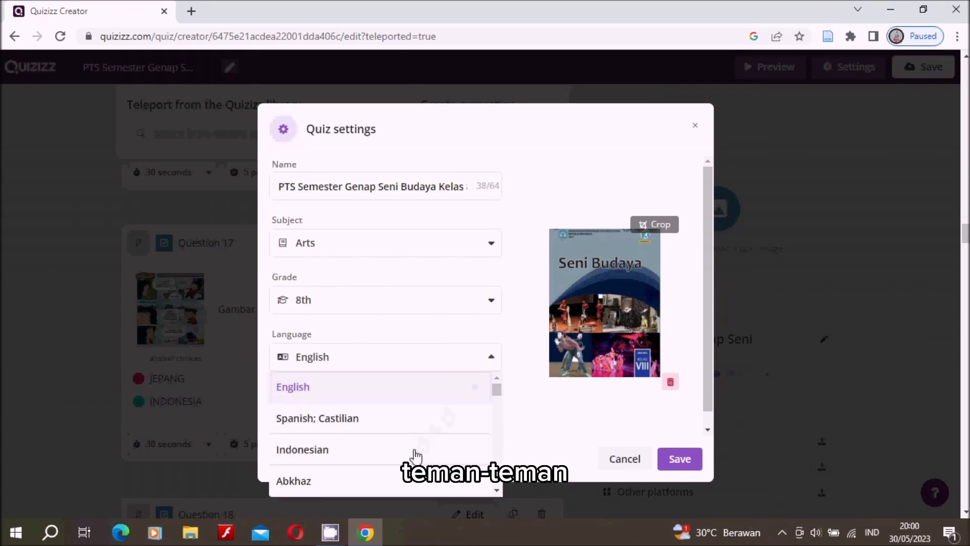
{"action": "left_click", "coordinate": [442, 445]}
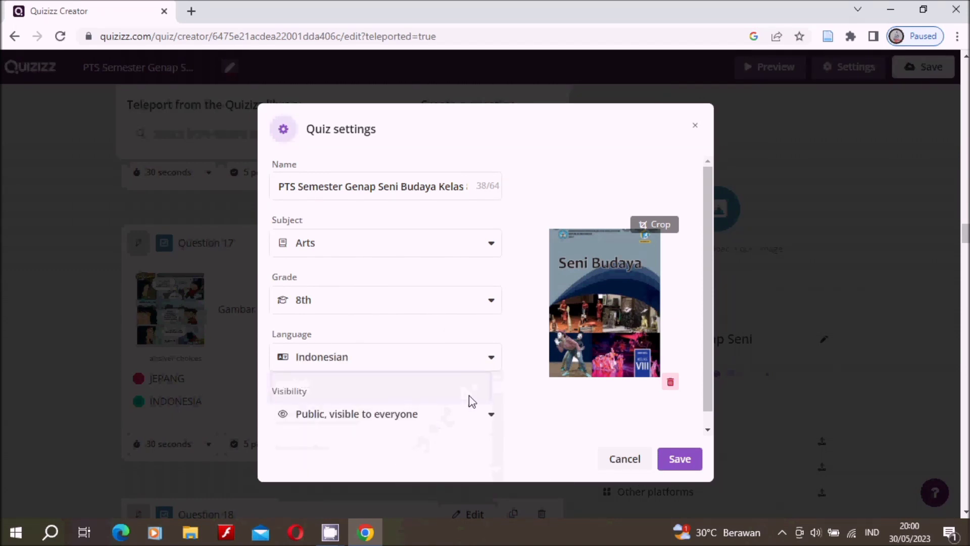
{"action": "left_click", "coordinate": [487, 423]}
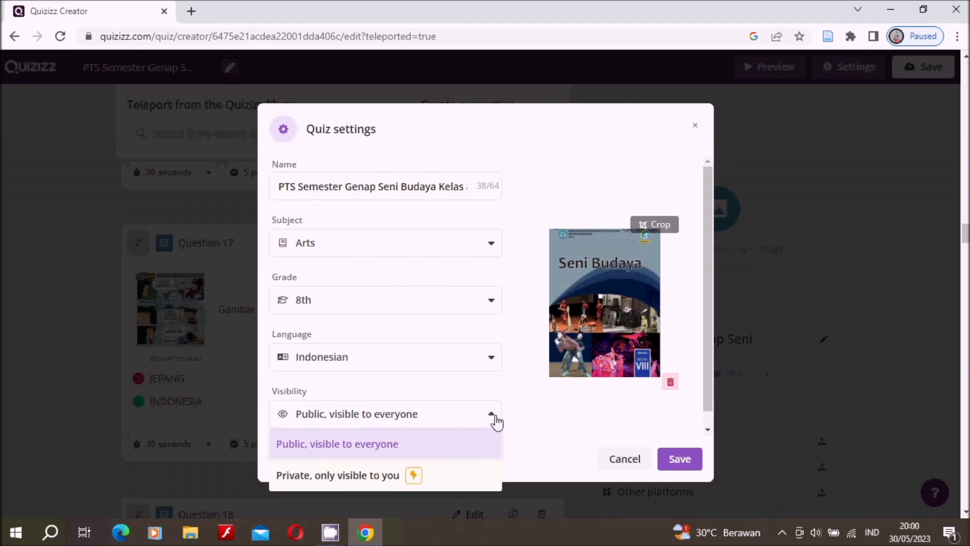
{"action": "left_click", "coordinate": [495, 422]}
{"action": "scroll", "coordinate": [697, 422], "scroll_direction": "down", "scroll_amount": 1}
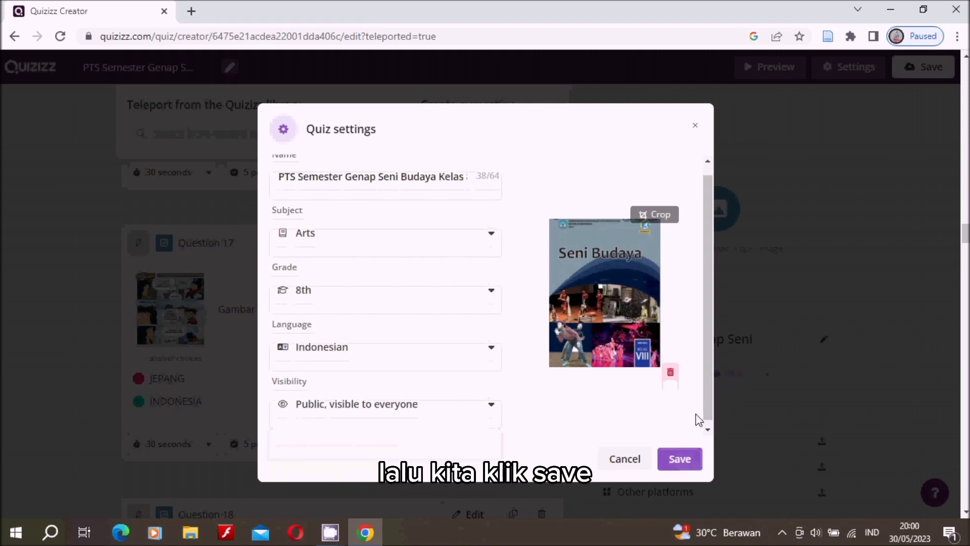
{"action": "left_click", "coordinate": [692, 458]}
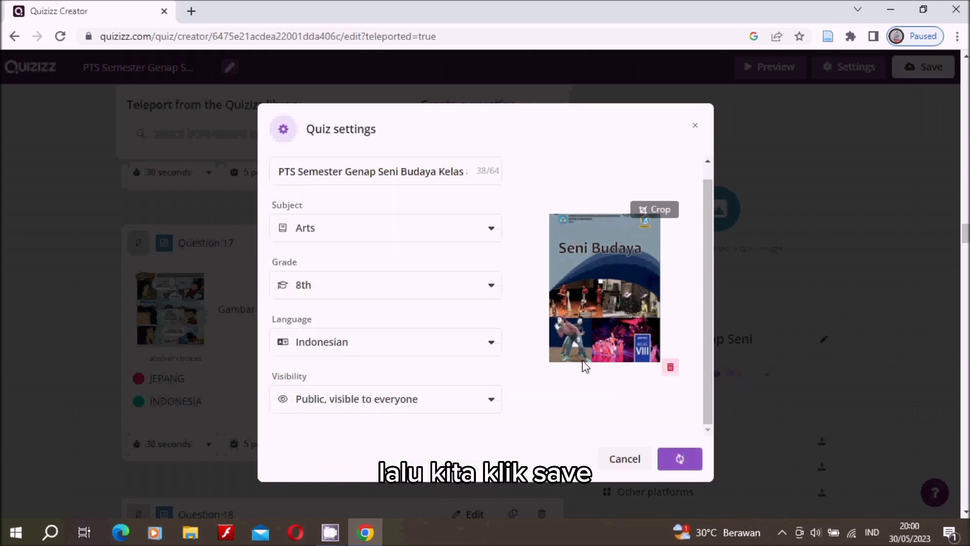
Review the quiz questions, total points, quality score and cover details for anything that still needs correcting
{"action": "scroll", "coordinate": [786, 349], "scroll_direction": "down", "scroll_amount": 3}
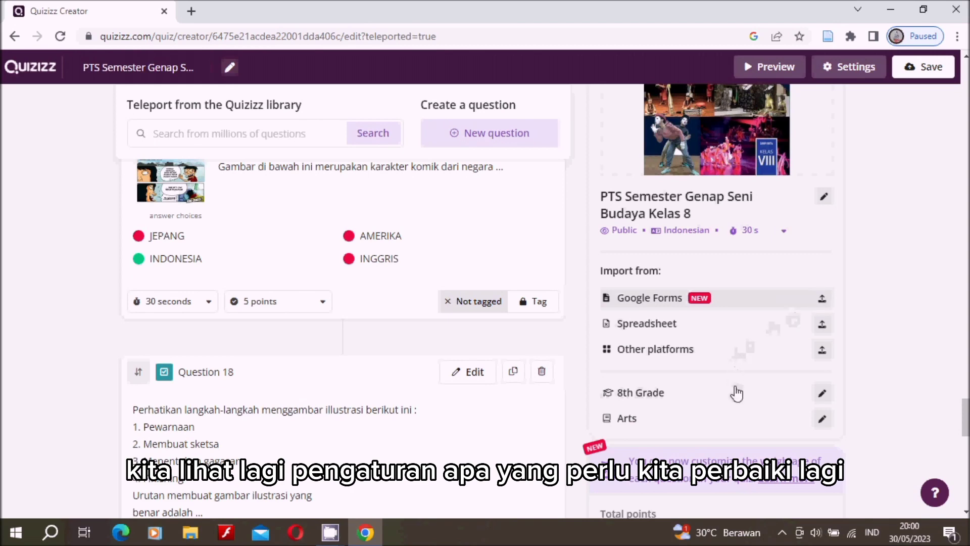
{"action": "scroll", "coordinate": [737, 393], "scroll_direction": "down", "scroll_amount": 7}
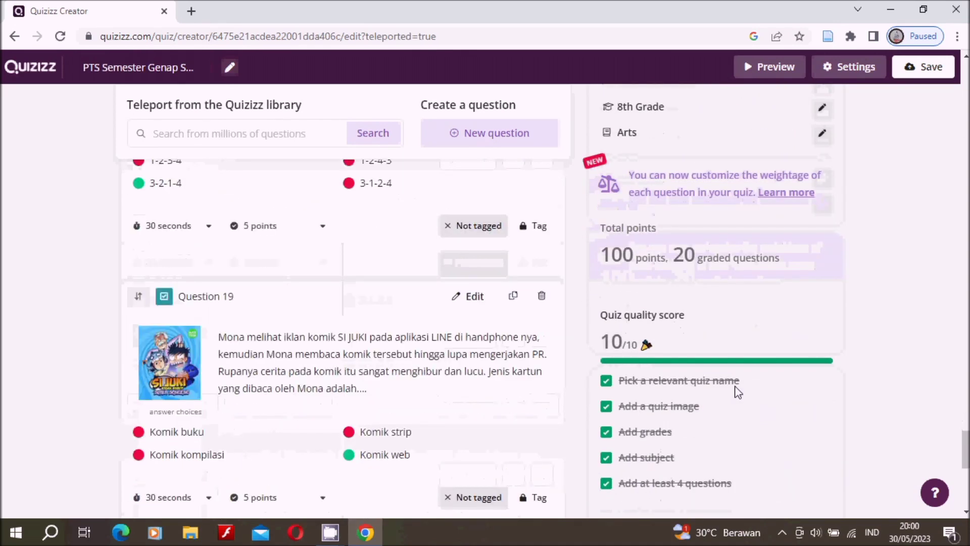
{"action": "scroll", "coordinate": [737, 393], "scroll_direction": "down", "scroll_amount": 3}
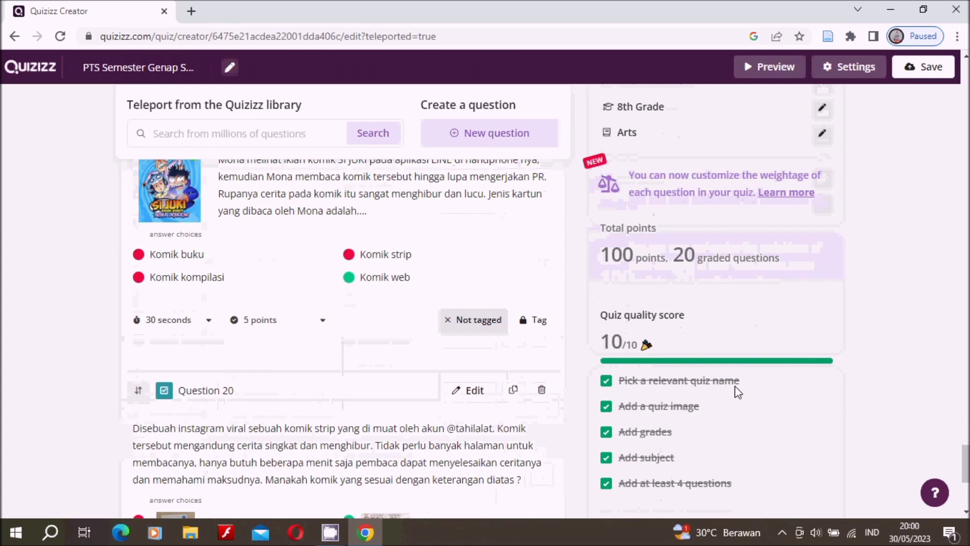
{"action": "scroll", "coordinate": [736, 393], "scroll_direction": "up", "scroll_amount": 8}
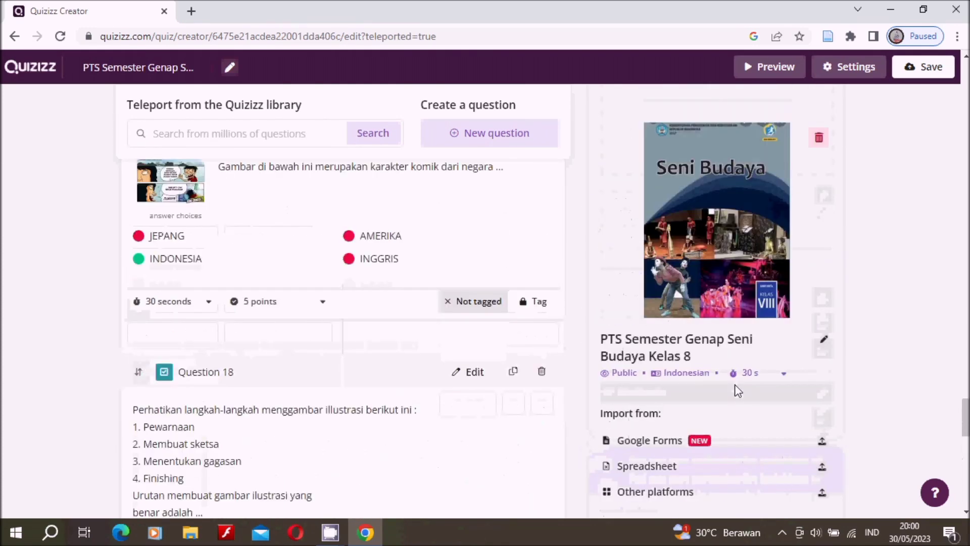
{"action": "scroll", "coordinate": [737, 393], "scroll_direction": "up", "scroll_amount": 18}
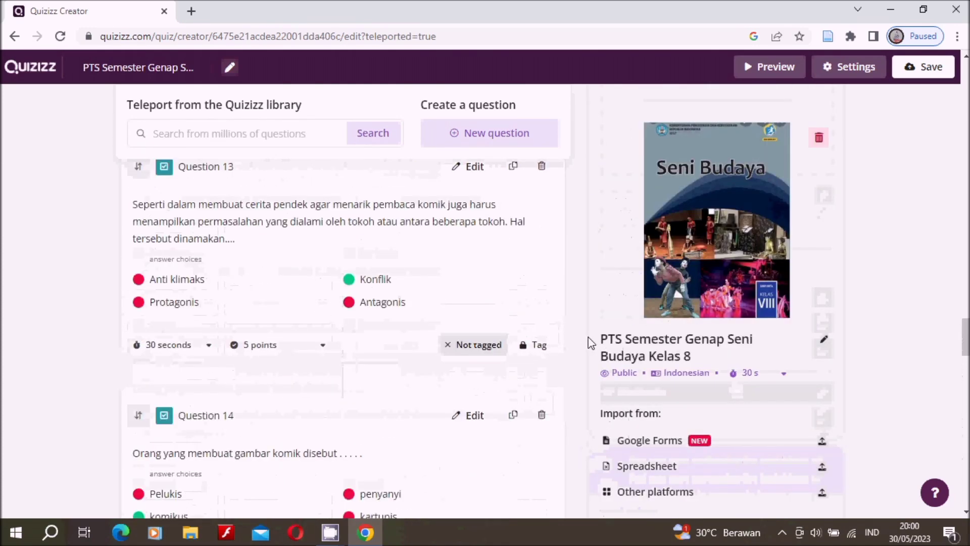
{"action": "scroll", "coordinate": [590, 343], "scroll_direction": "up", "scroll_amount": 12}
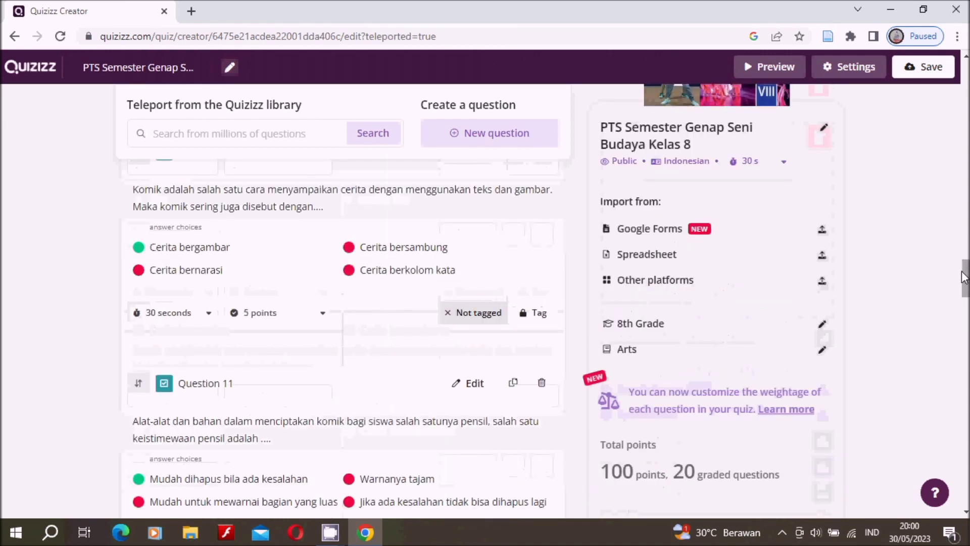
{"action": "scroll", "coordinate": [964, 277], "scroll_direction": "down", "scroll_amount": 20}
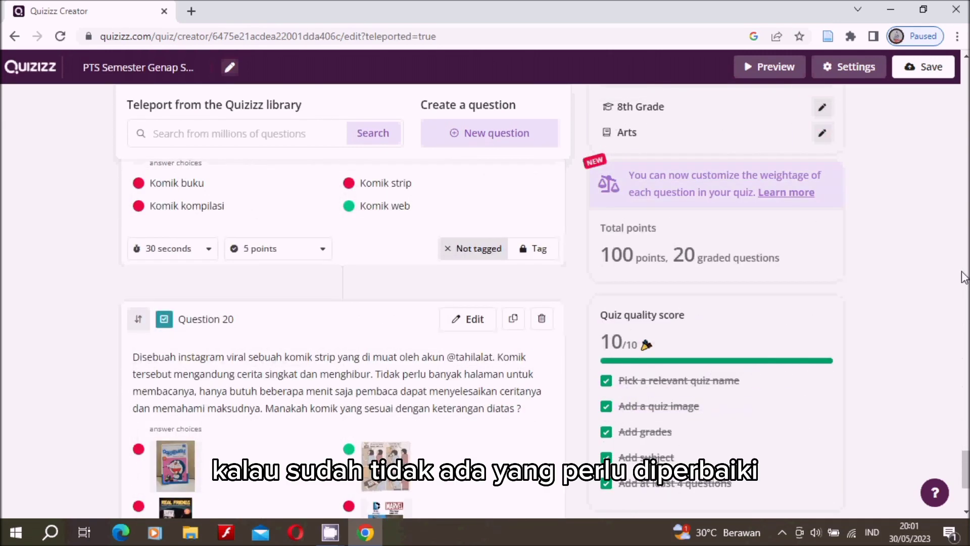
{"action": "scroll", "coordinate": [964, 276], "scroll_direction": "up", "scroll_amount": 10}
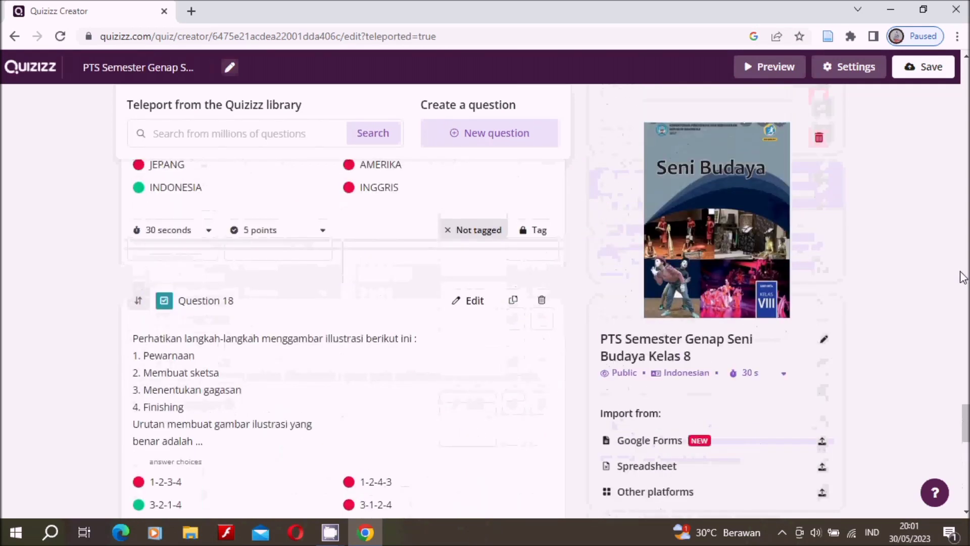
{"action": "scroll", "coordinate": [964, 277], "scroll_direction": "up", "scroll_amount": 20}
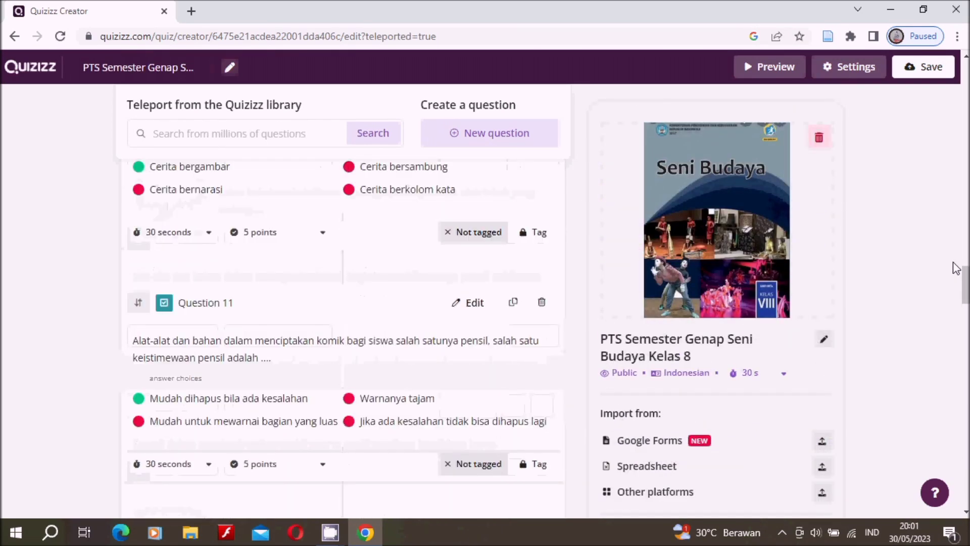
{"action": "scroll", "coordinate": [957, 268], "scroll_direction": "up", "scroll_amount": 20}
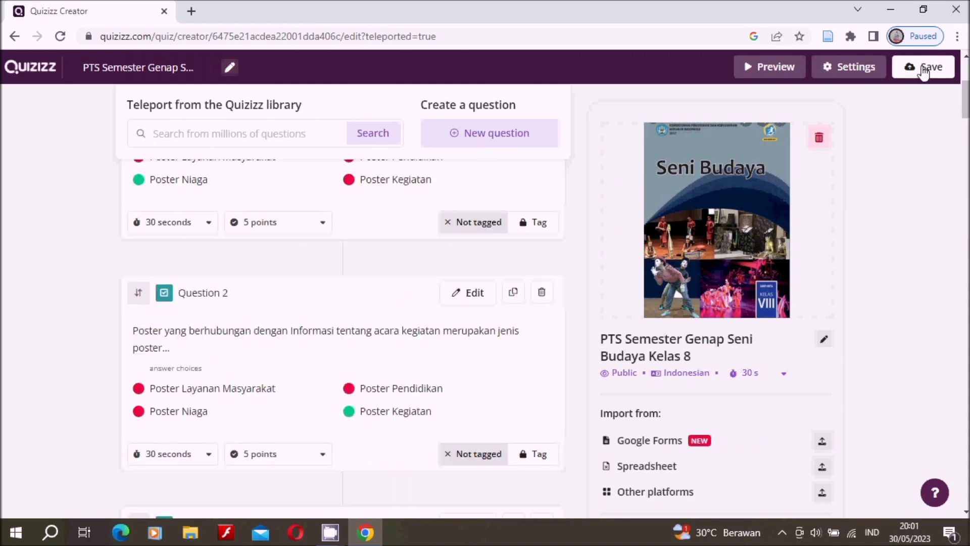
Save the finished quiz with its reviewed settings and start assigning it as homework
{"action": "left_click", "coordinate": [924, 68]}
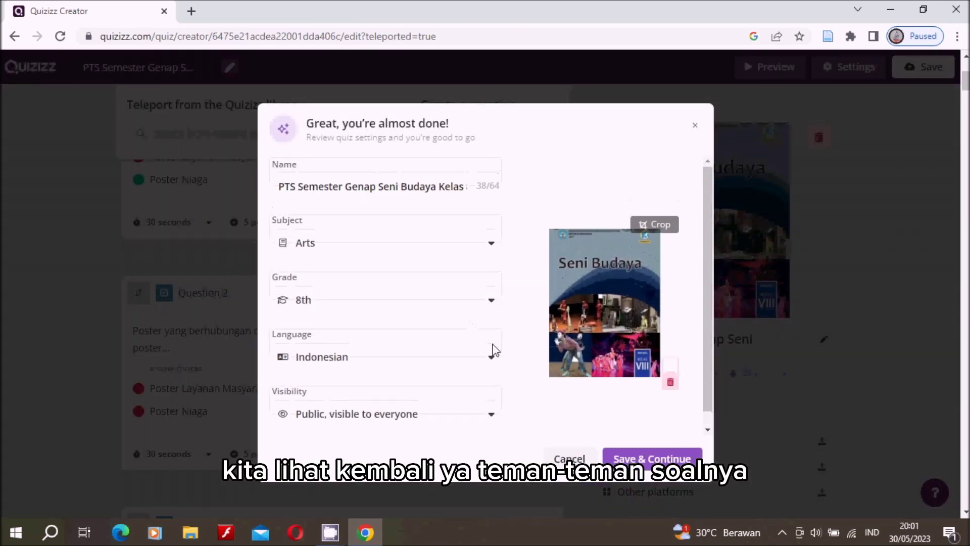
{"action": "left_click", "coordinate": [655, 452]}
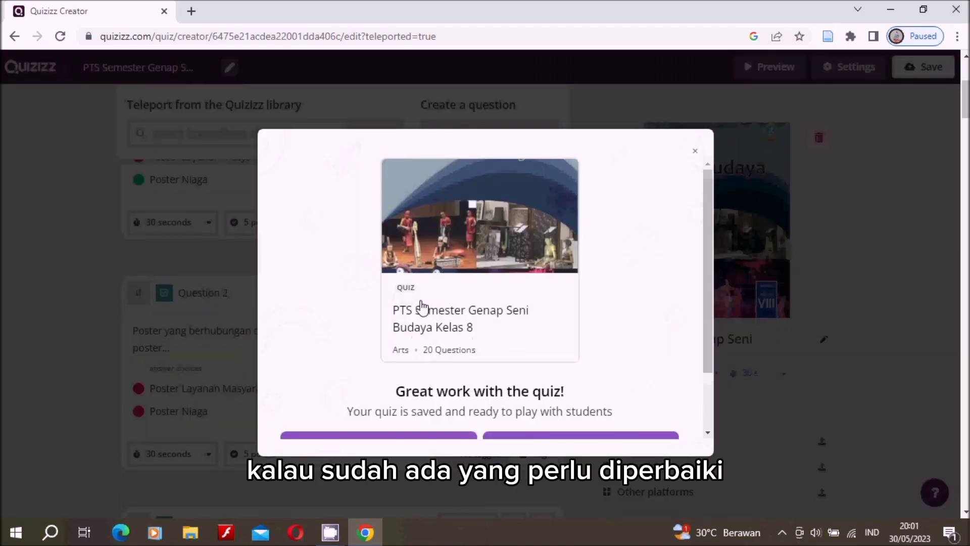
{"action": "scroll", "coordinate": [605, 319], "scroll_direction": "down", "scroll_amount": 2}
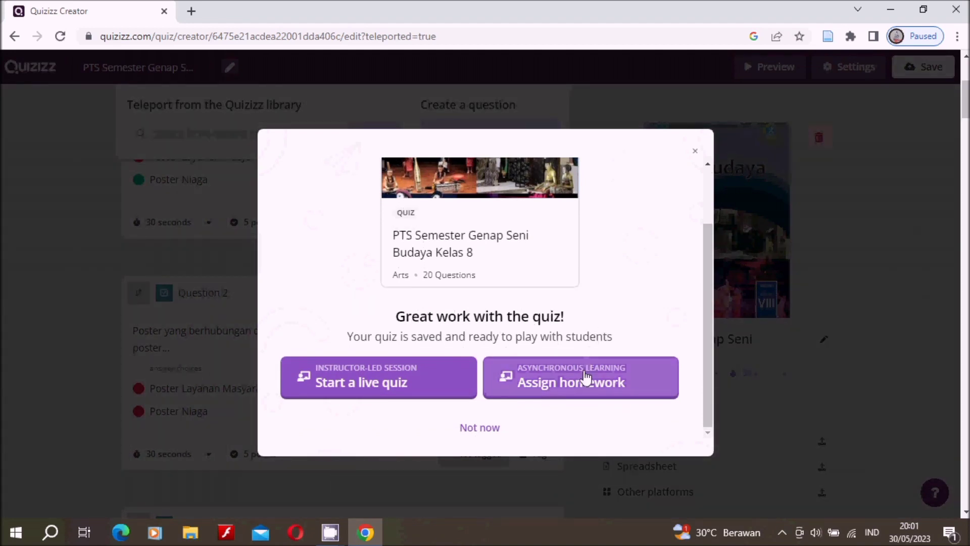
{"action": "scroll", "coordinate": [584, 384], "scroll_direction": "up", "scroll_amount": 1}
{"action": "scroll", "coordinate": [585, 385], "scroll_direction": "down", "scroll_amount": 1}
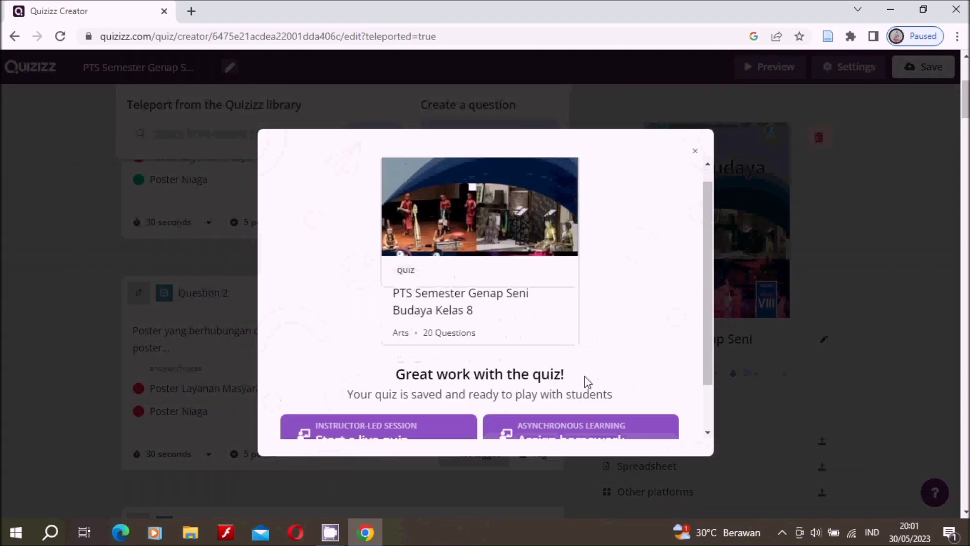
{"action": "left_click", "coordinate": [587, 385]}
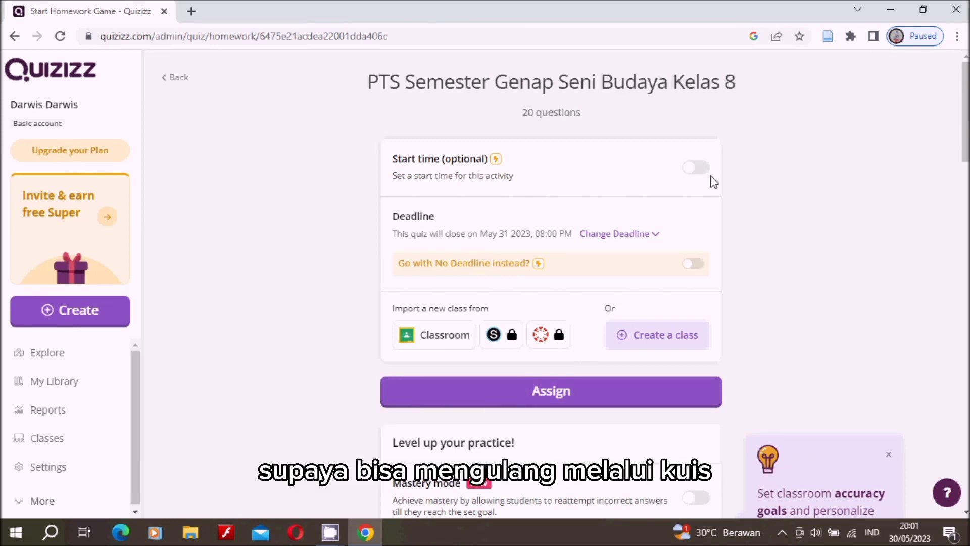
Change the homework deadline date to Monday June 12
{"action": "left_click", "coordinate": [655, 235]}
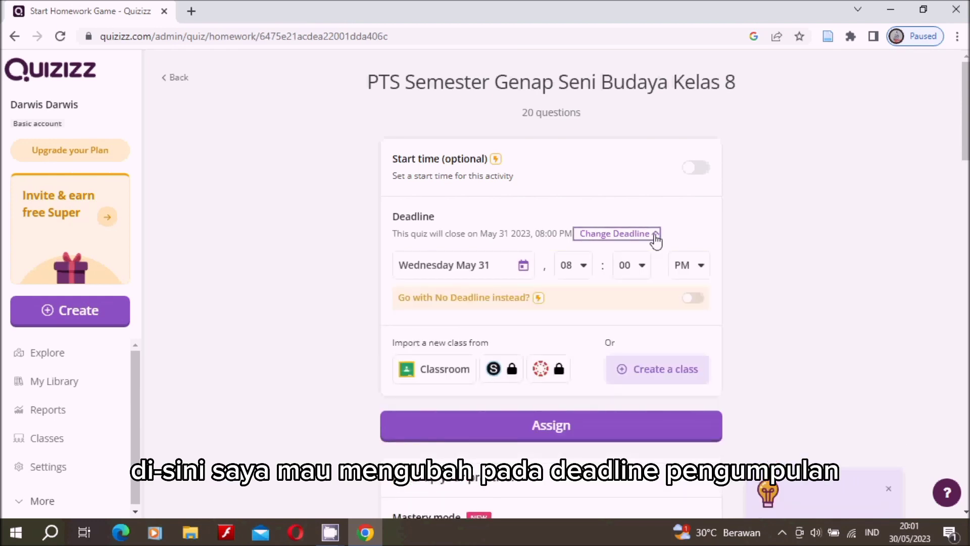
{"action": "left_click", "coordinate": [524, 269]}
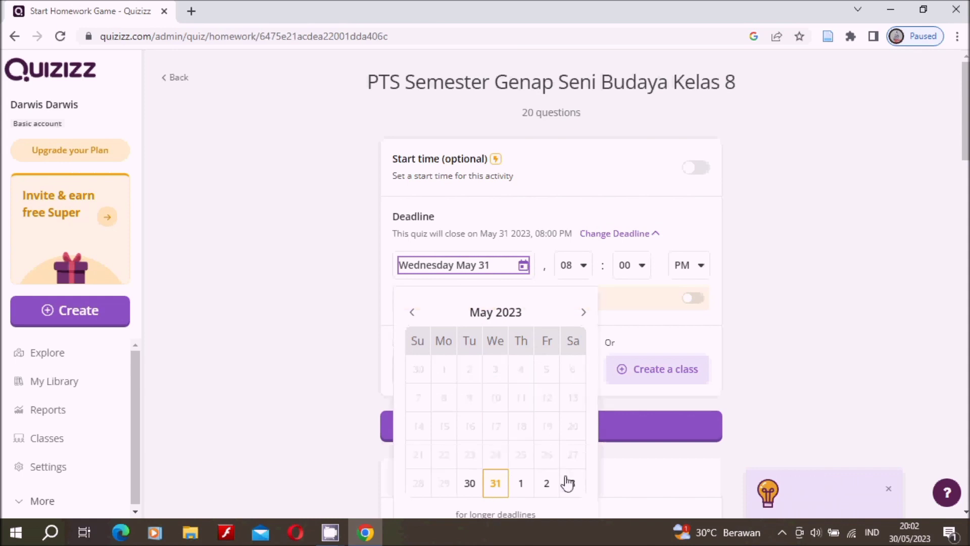
{"action": "scroll", "coordinate": [568, 485], "scroll_direction": "down", "scroll_amount": 1}
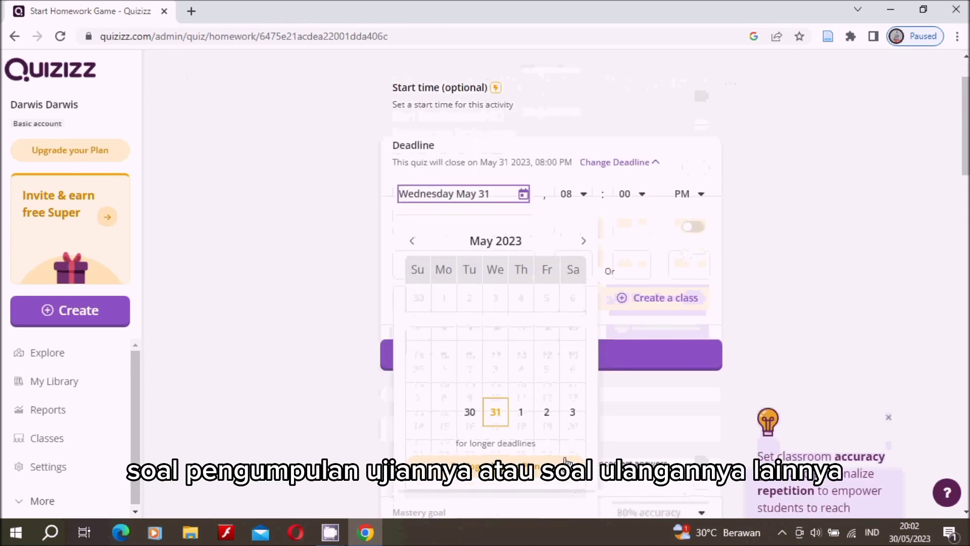
{"action": "left_click", "coordinate": [583, 241]}
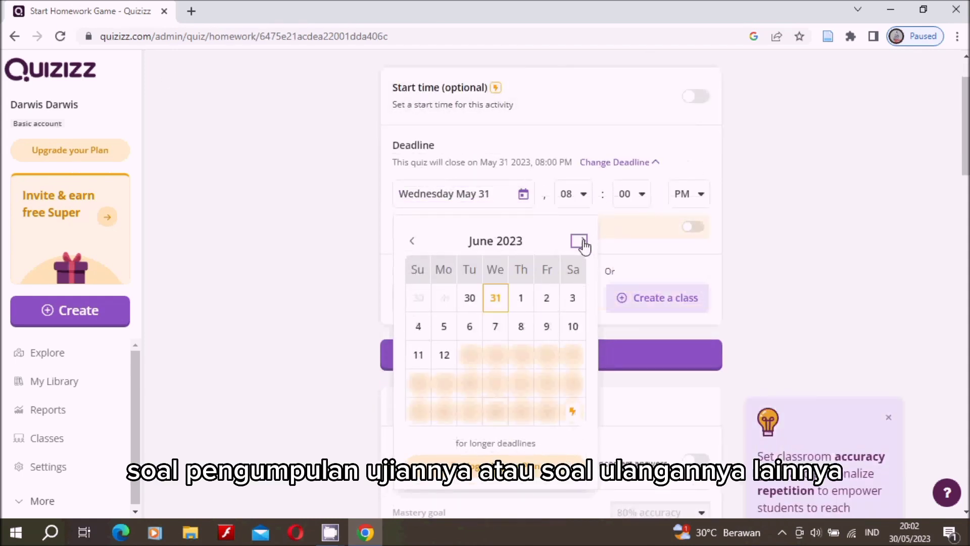
{"action": "left_click", "coordinate": [445, 358]}
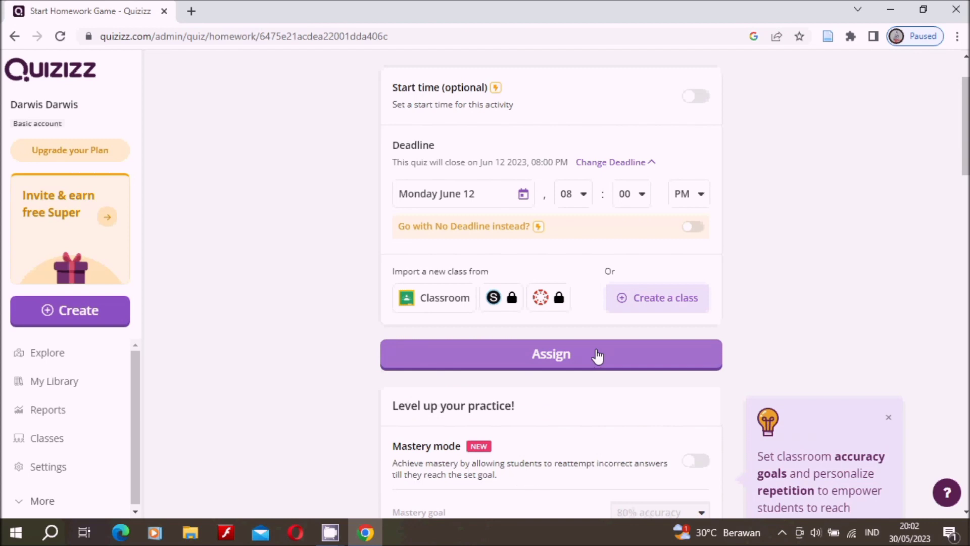
Set Show answers during activity to Off in the homework's general settings
{"action": "scroll", "coordinate": [597, 357], "scroll_direction": "down", "scroll_amount": 3}
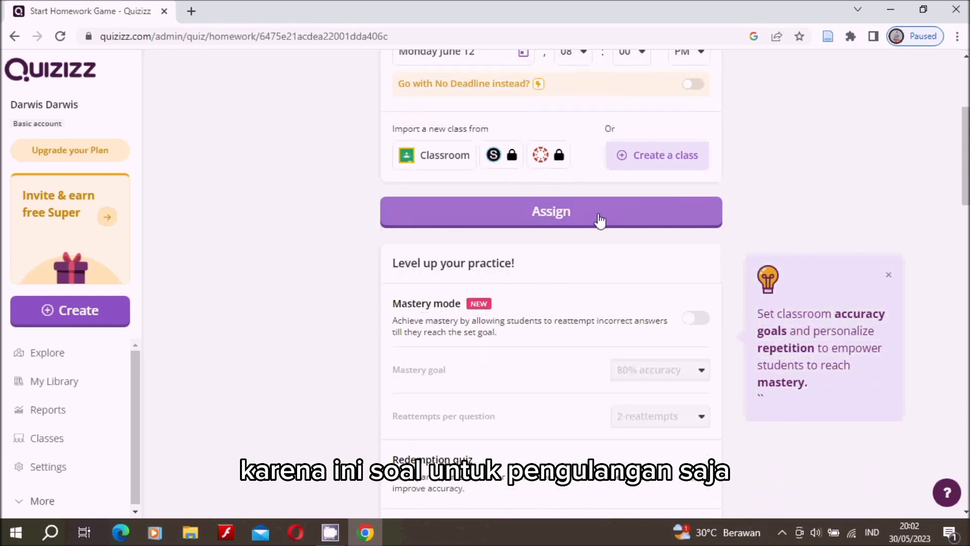
{"action": "scroll", "coordinate": [604, 225], "scroll_direction": "down", "scroll_amount": 3}
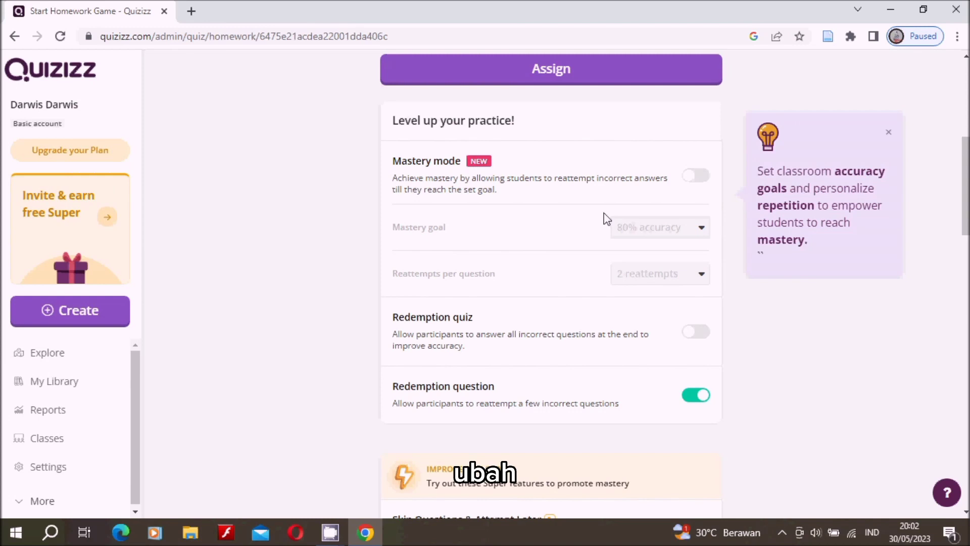
{"action": "scroll", "coordinate": [612, 243], "scroll_direction": "down", "scroll_amount": 2}
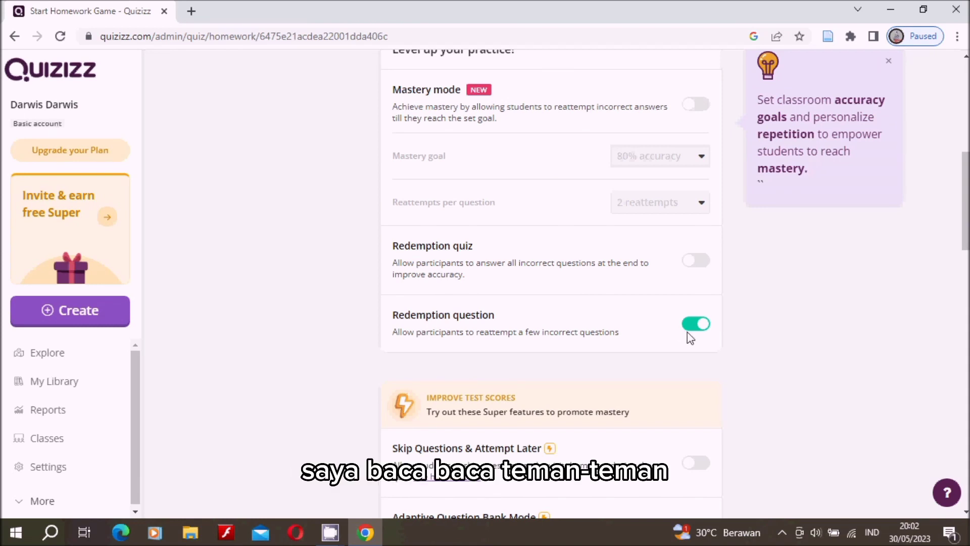
{"action": "scroll", "coordinate": [687, 333], "scroll_direction": "down", "scroll_amount": 4}
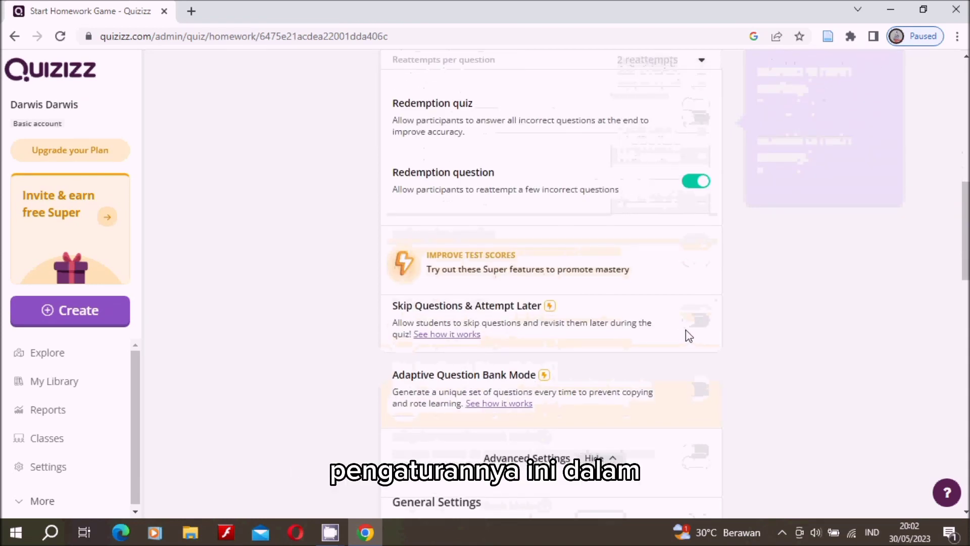
{"action": "scroll", "coordinate": [688, 334], "scroll_direction": "down", "scroll_amount": 4}
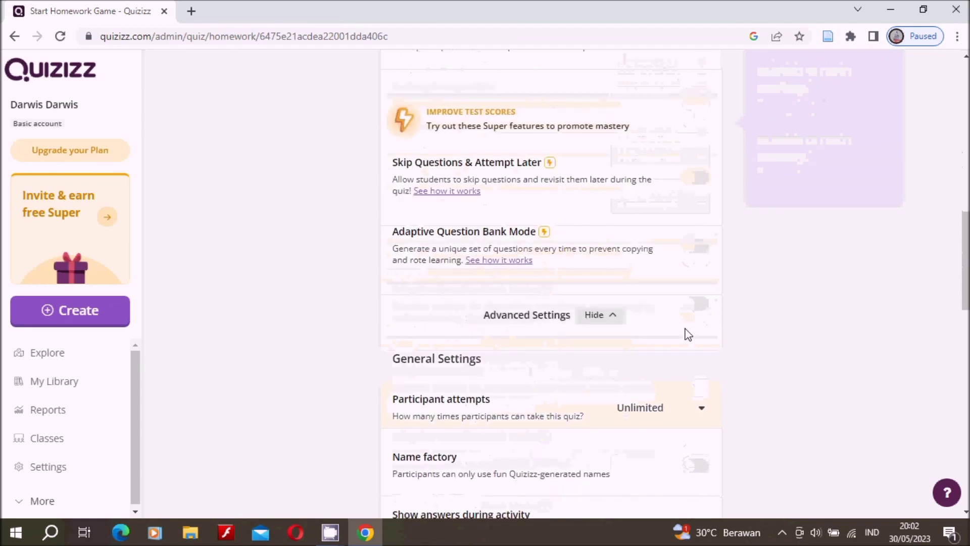
{"action": "scroll", "coordinate": [686, 333], "scroll_direction": "down", "scroll_amount": 1}
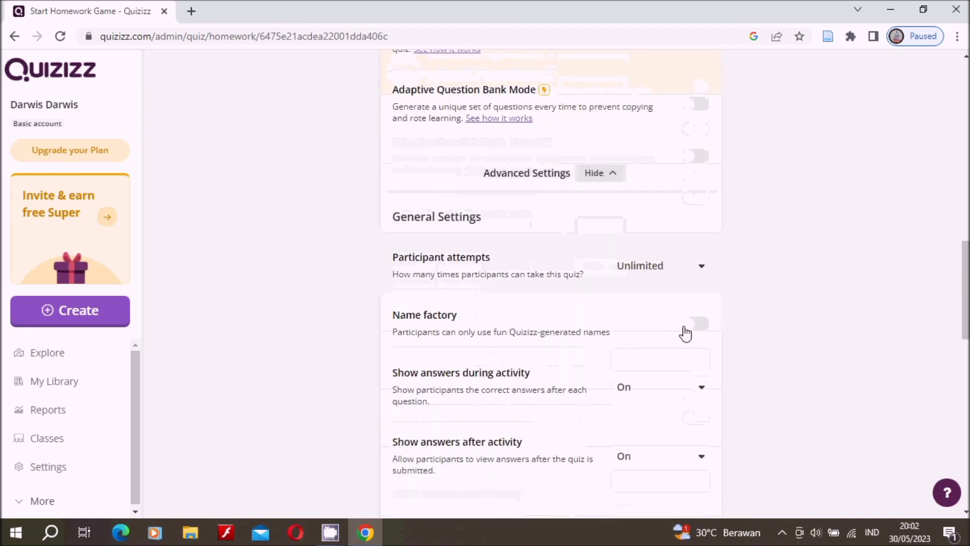
{"action": "scroll", "coordinate": [686, 332], "scroll_direction": "down", "scroll_amount": 1}
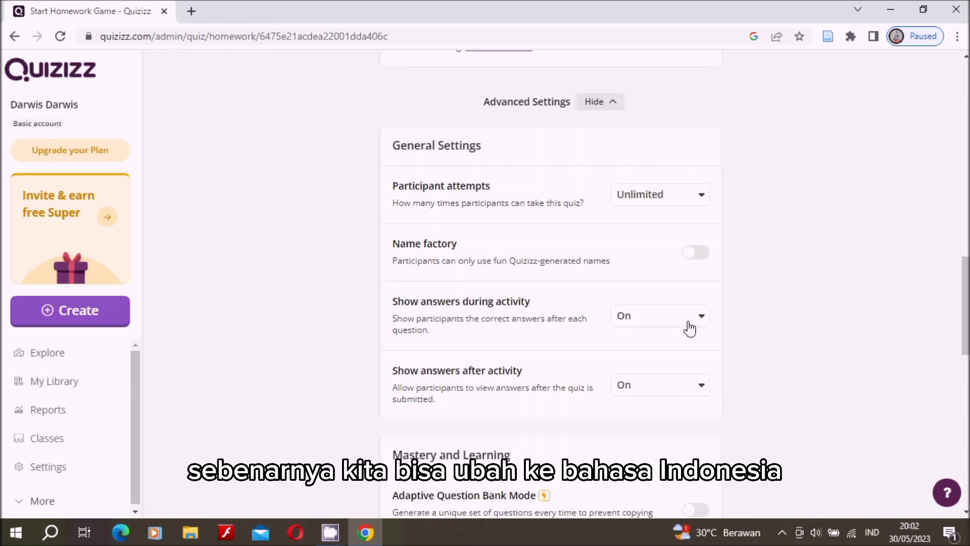
{"action": "left_click", "coordinate": [690, 329]}
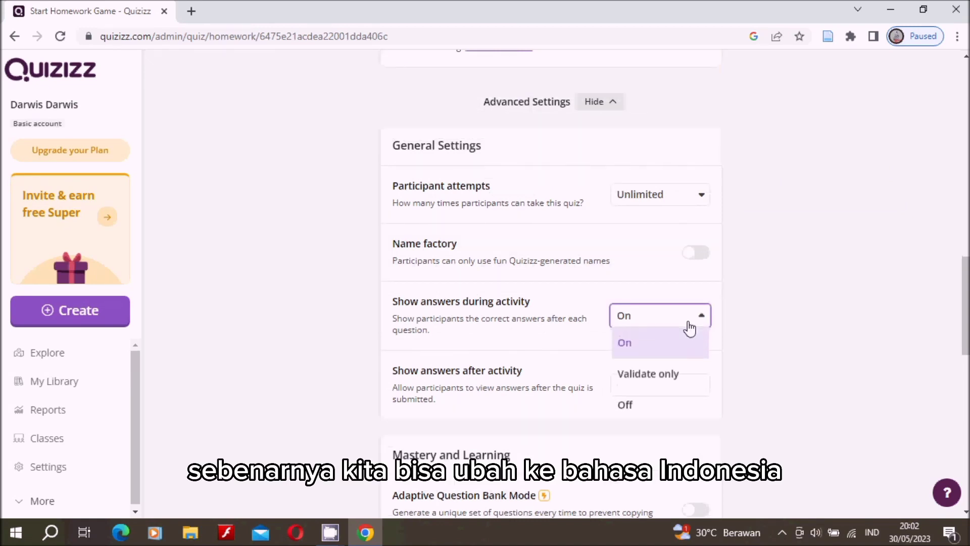
{"action": "left_click", "coordinate": [647, 415]}
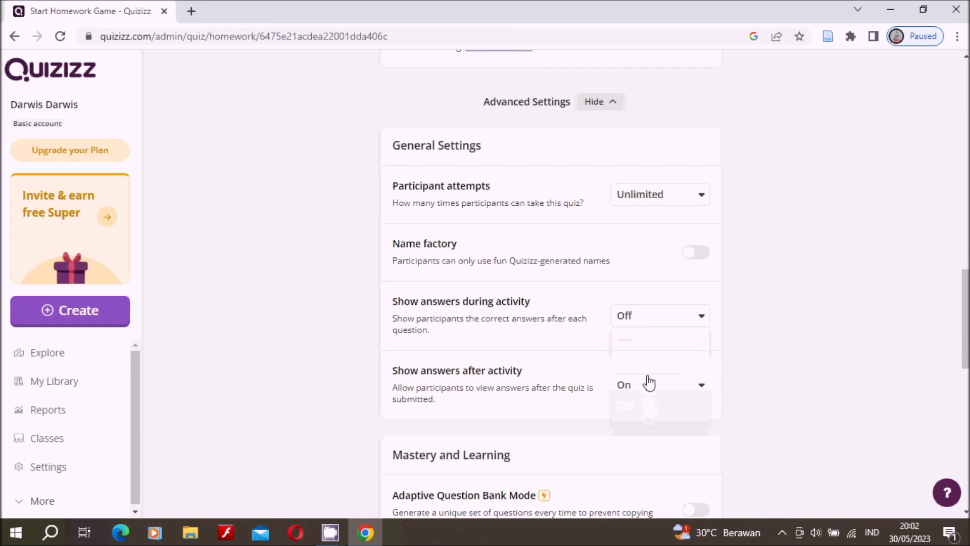
{"action": "scroll", "coordinate": [660, 353], "scroll_direction": "up", "scroll_amount": 8}
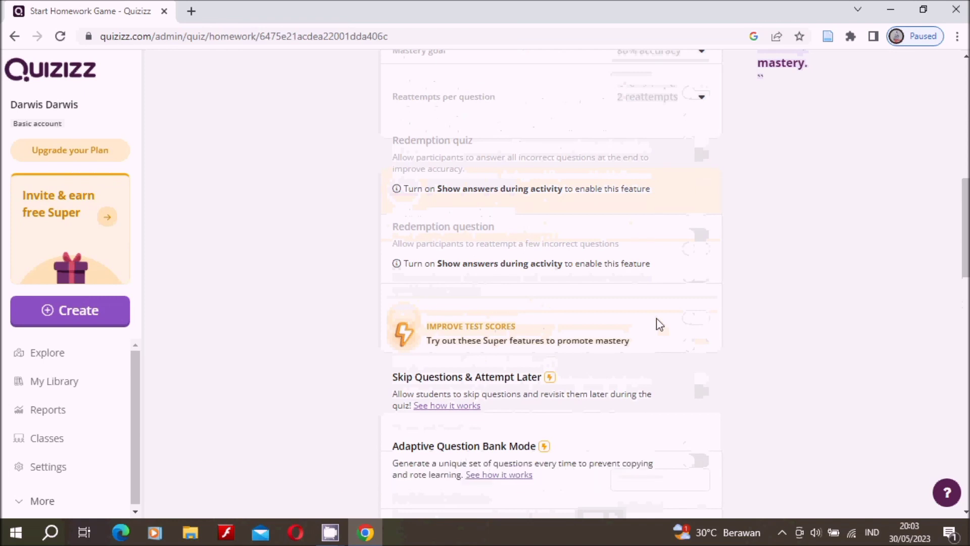
Set Show answers after activity to Off in the homework's general settings
{"action": "scroll", "coordinate": [660, 323], "scroll_direction": "up", "scroll_amount": 3}
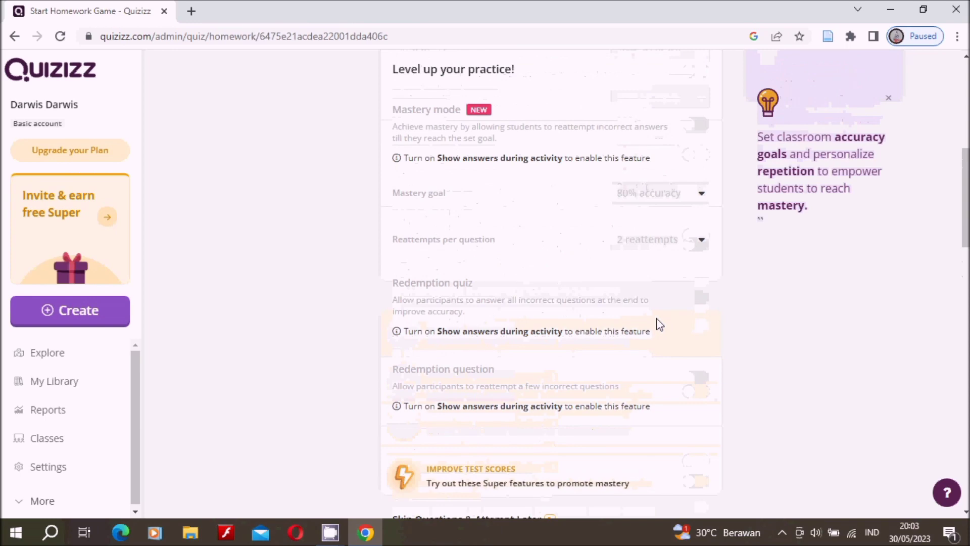
{"action": "scroll", "coordinate": [660, 324], "scroll_direction": "up", "scroll_amount": 3}
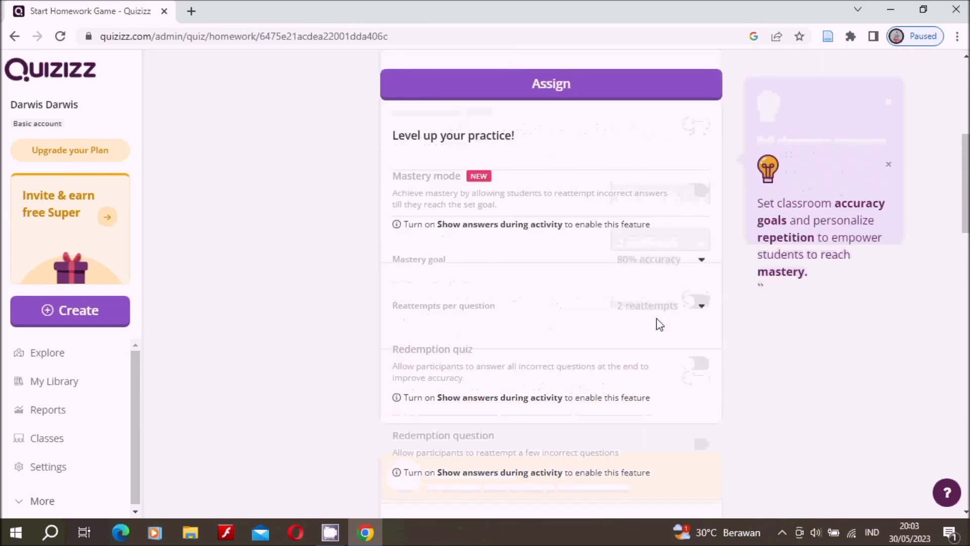
{"action": "scroll", "coordinate": [657, 325], "scroll_direction": "up", "scroll_amount": 1}
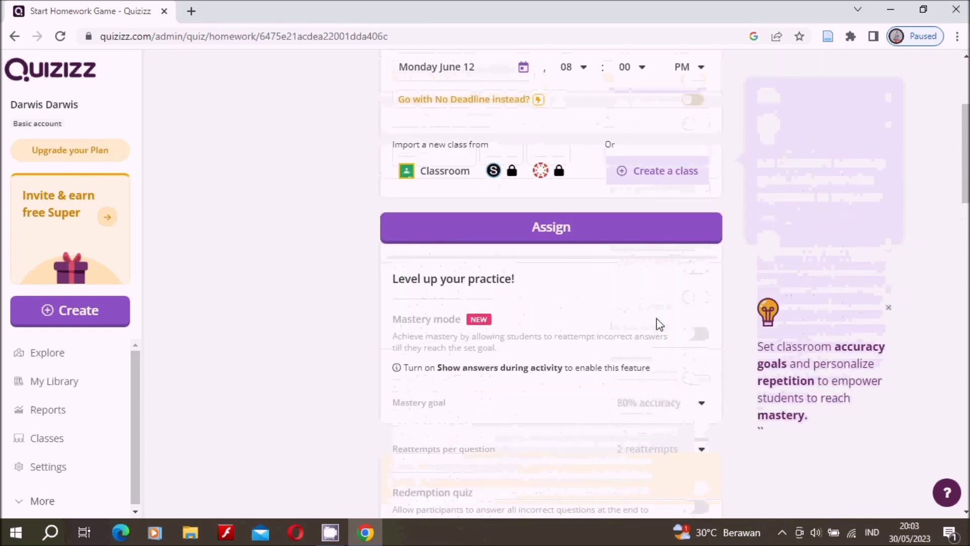
{"action": "scroll", "coordinate": [657, 324], "scroll_direction": "down", "scroll_amount": 1}
{"action": "scroll", "coordinate": [656, 321], "scroll_direction": "down", "scroll_amount": 10}
{"action": "scroll", "coordinate": [655, 316], "scroll_direction": "down", "scroll_amount": 5}
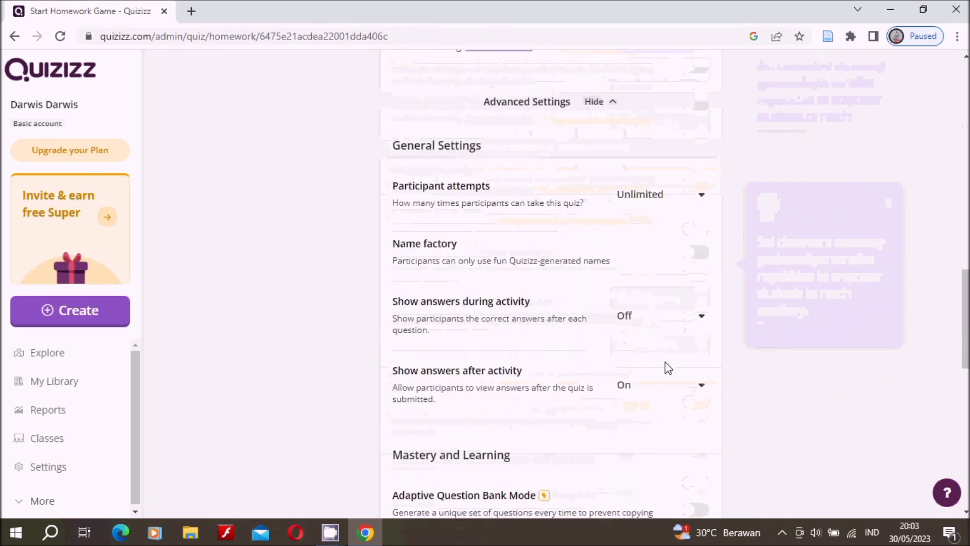
{"action": "scroll", "coordinate": [666, 362], "scroll_direction": "down", "scroll_amount": 1}
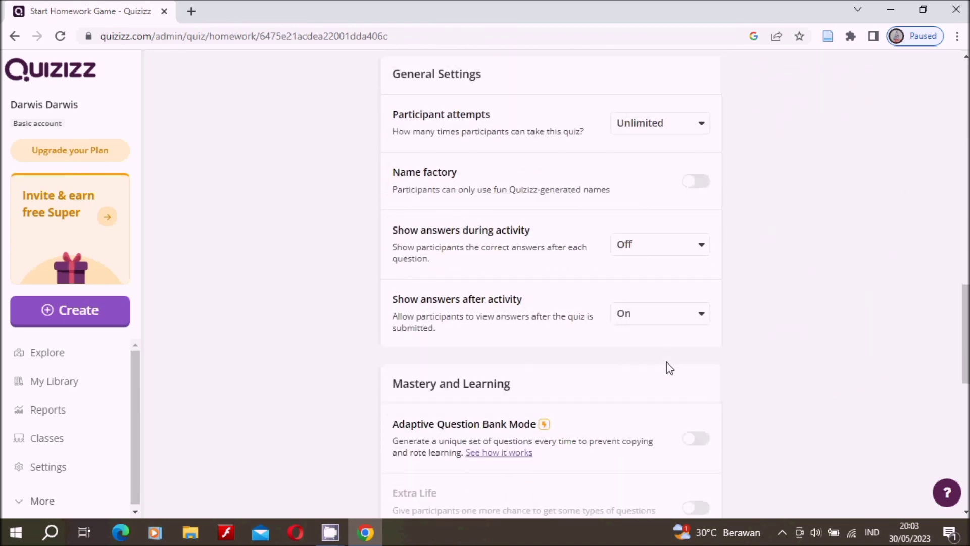
{"action": "left_click", "coordinate": [698, 325]}
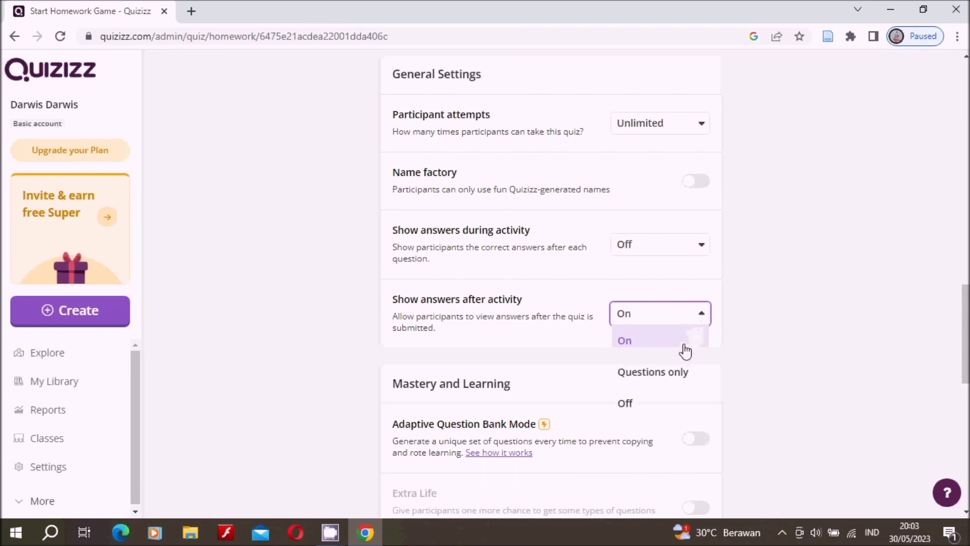
{"action": "left_click", "coordinate": [658, 405]}
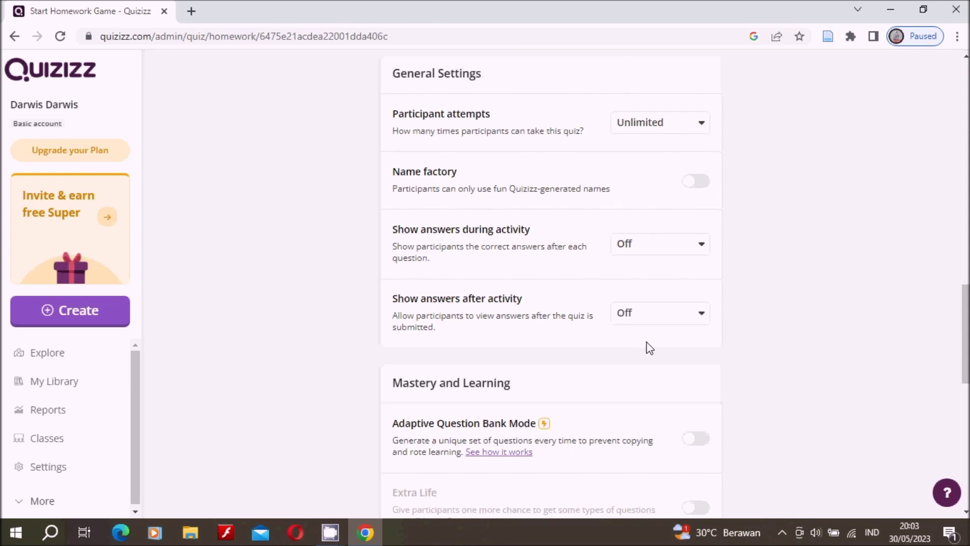
Check the remaining mastery and activity settings, keep the default timer, shuffling and music options, and assign the homework
{"action": "scroll", "coordinate": [646, 342], "scroll_direction": "down", "scroll_amount": 3}
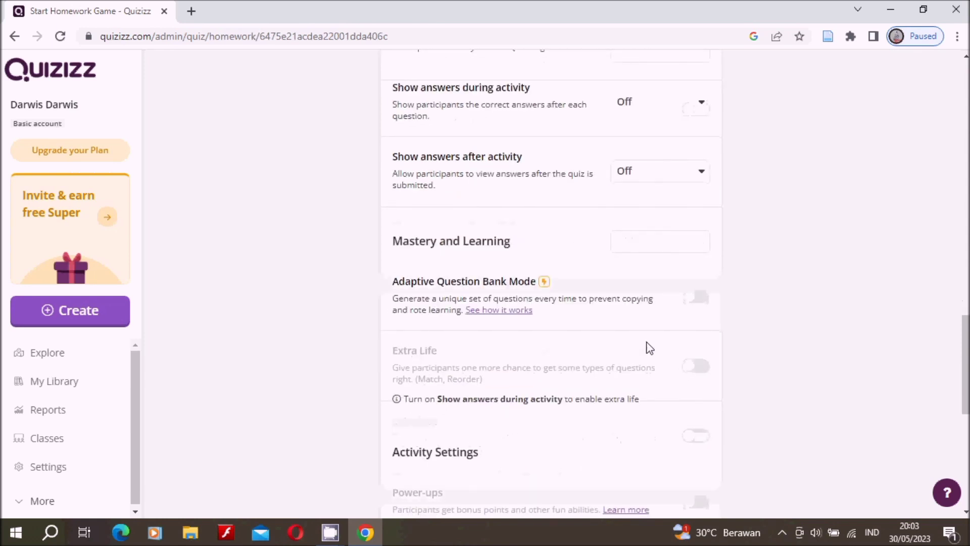
{"action": "scroll", "coordinate": [649, 348], "scroll_direction": "down", "scroll_amount": 6}
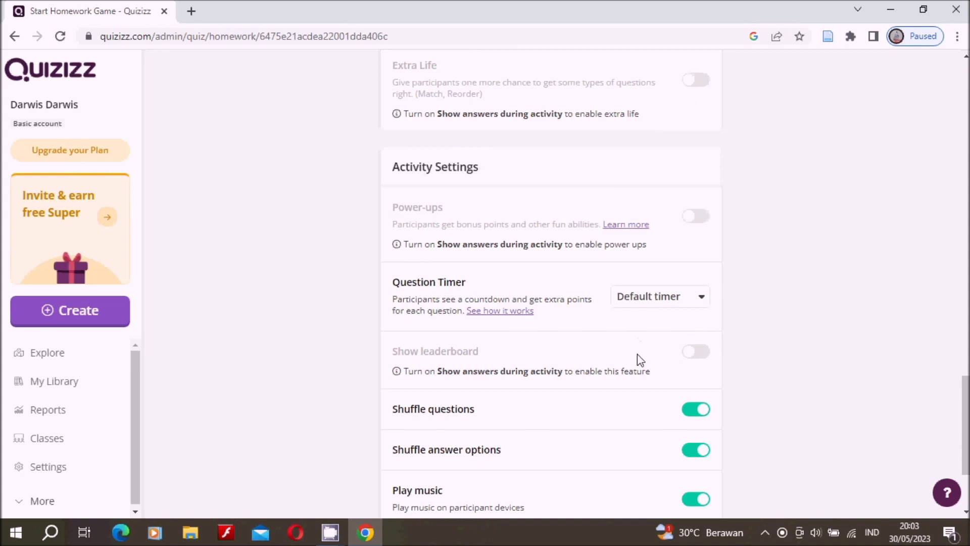
{"action": "scroll", "coordinate": [639, 359], "scroll_direction": "down", "scroll_amount": 2}
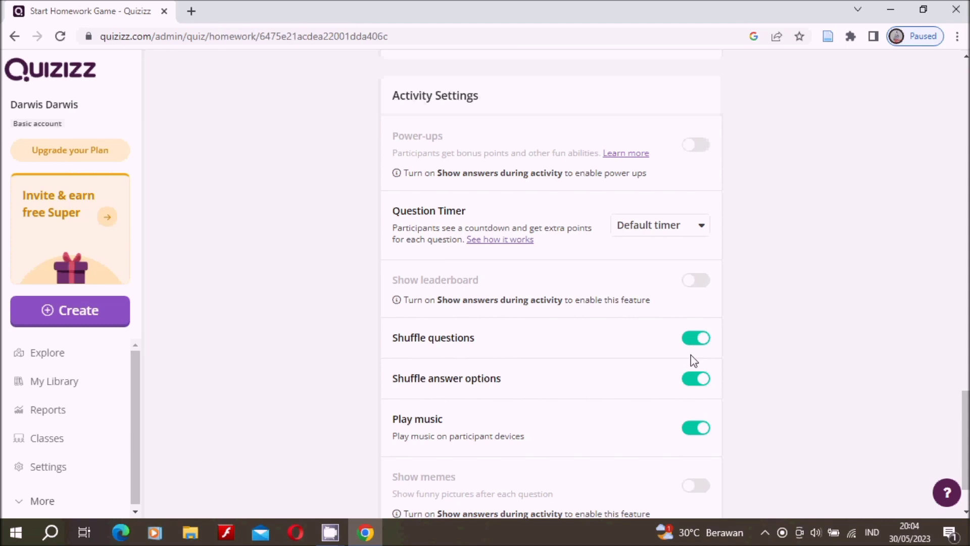
{"action": "scroll", "coordinate": [689, 357], "scroll_direction": "down", "scroll_amount": 1}
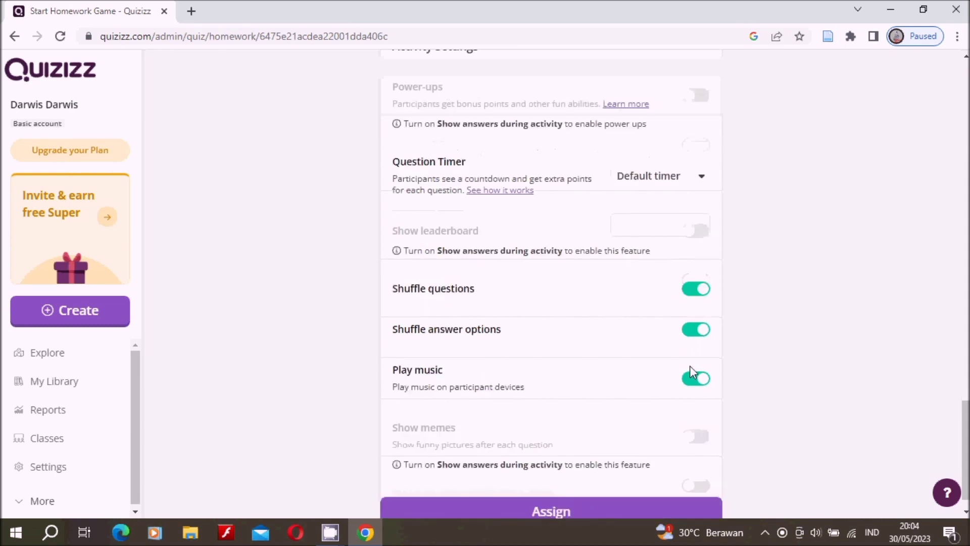
{"action": "scroll", "coordinate": [690, 370], "scroll_direction": "down", "scroll_amount": 1}
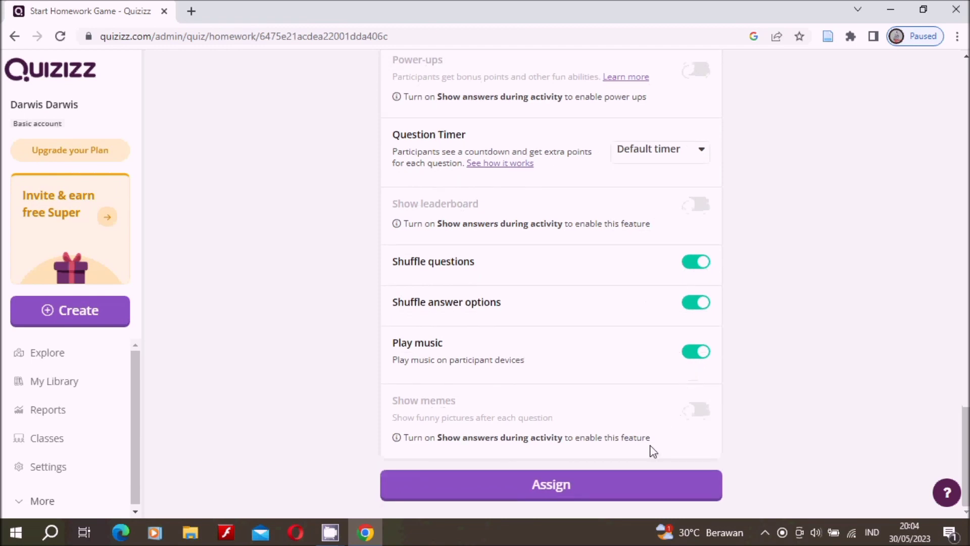
{"action": "left_click", "coordinate": [606, 487]}
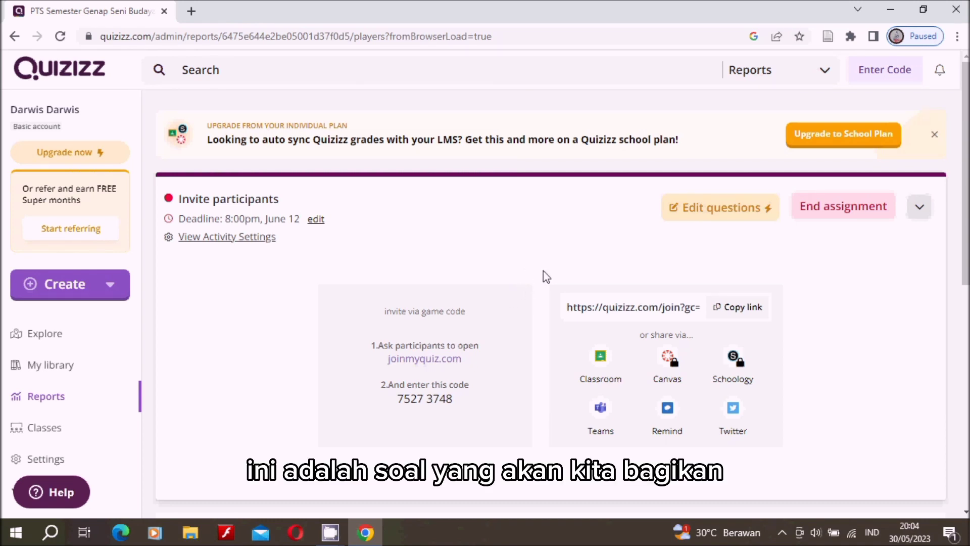
Copy the assignment's join link for participants and look over the assigned quiz's report page
{"action": "scroll", "coordinate": [544, 276], "scroll_direction": "down", "scroll_amount": 1}
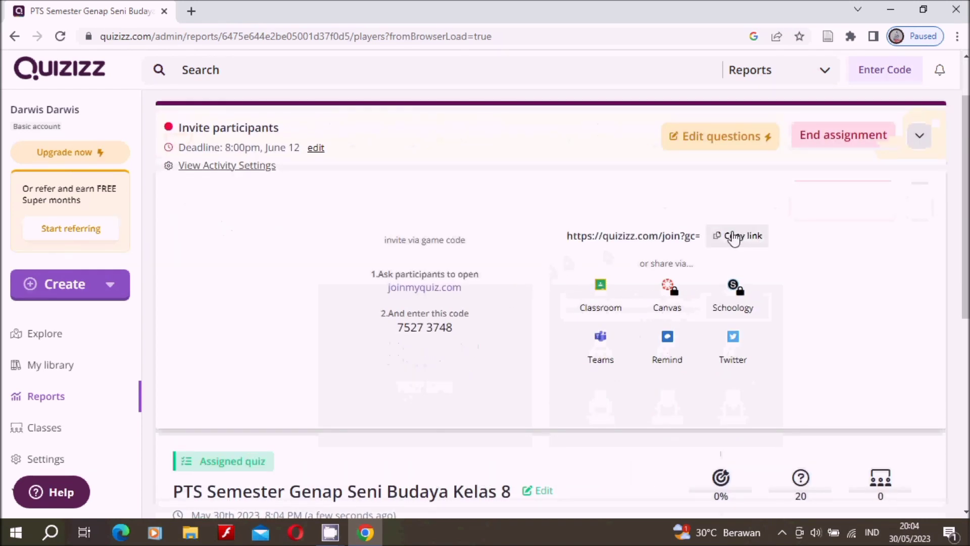
{"action": "left_click", "coordinate": [738, 237]}
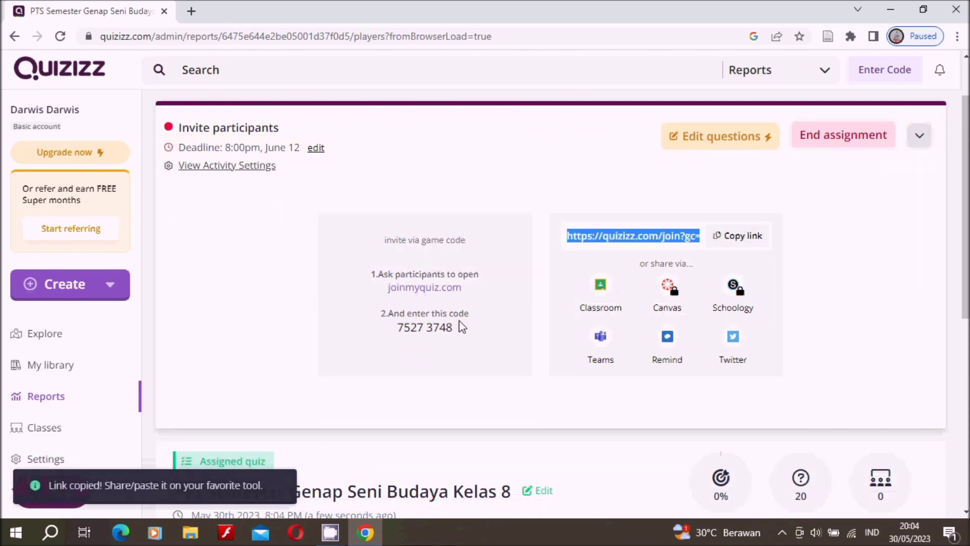
{"action": "scroll", "coordinate": [461, 326], "scroll_direction": "down", "scroll_amount": 1}
{"action": "scroll", "coordinate": [461, 325], "scroll_direction": "down", "scroll_amount": 1}
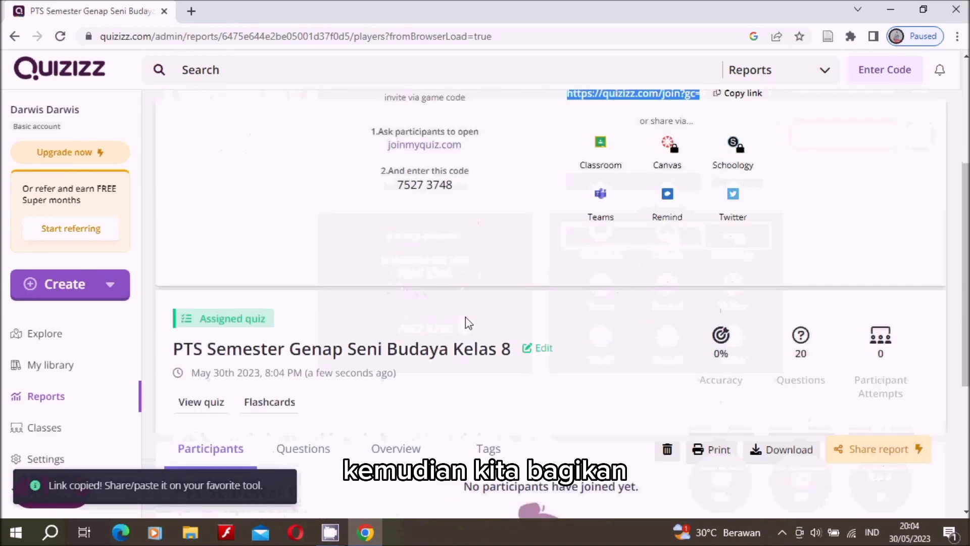
{"action": "scroll", "coordinate": [469, 324], "scroll_direction": "down", "scroll_amount": 3}
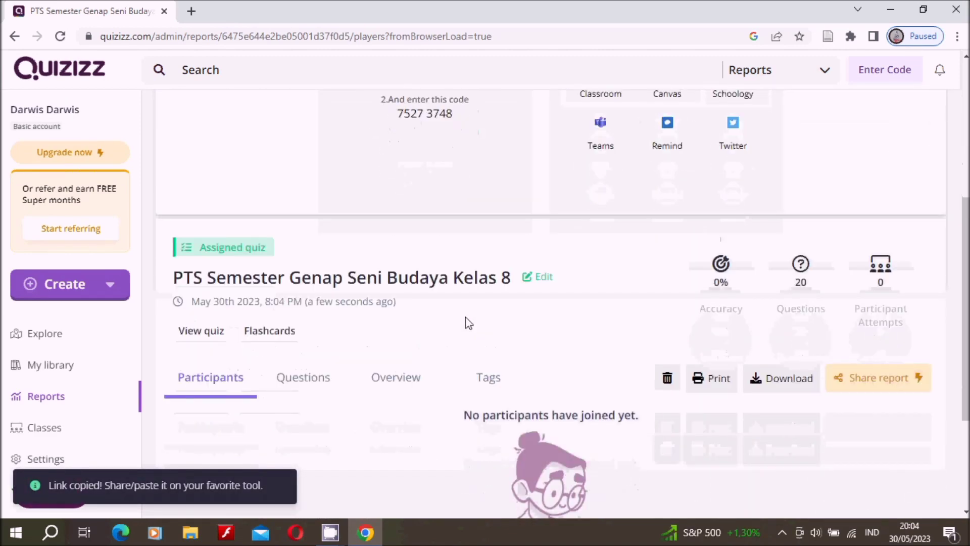
{"action": "scroll", "coordinate": [473, 321], "scroll_direction": "down", "scroll_amount": 1}
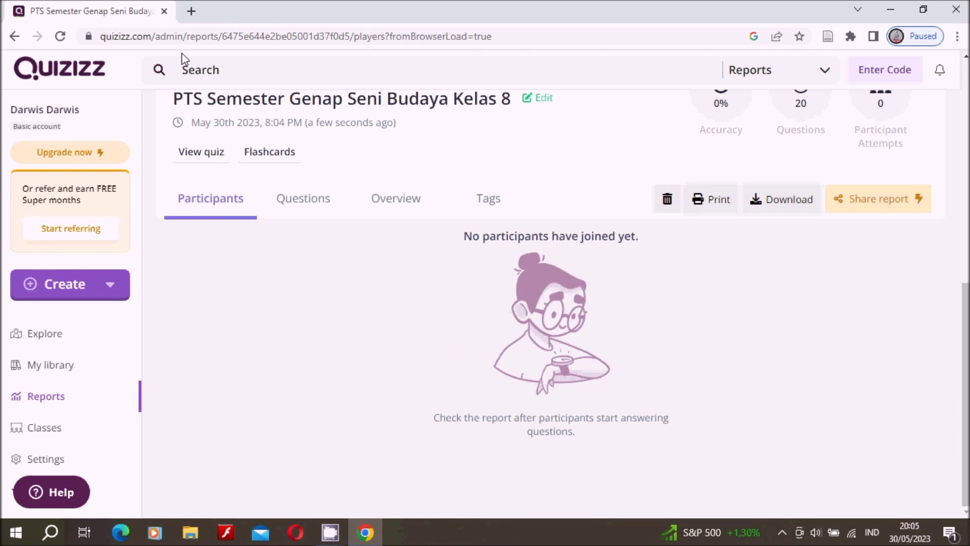
Switch to WhatsApp Web in a new browser tab and send the copied quiz join link to the own-number chat
{"action": "left_click", "coordinate": [192, 12]}
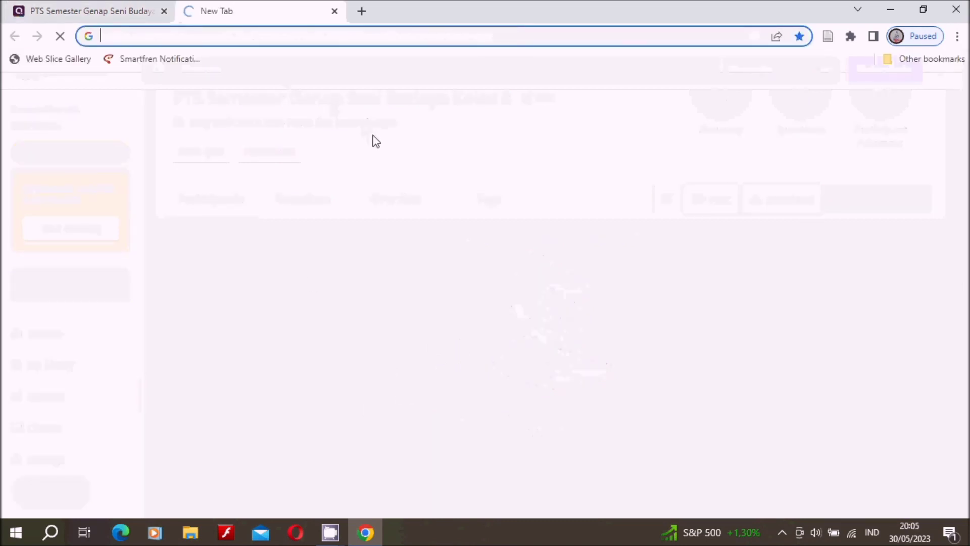
{"action": "left_click", "coordinate": [394, 368]}
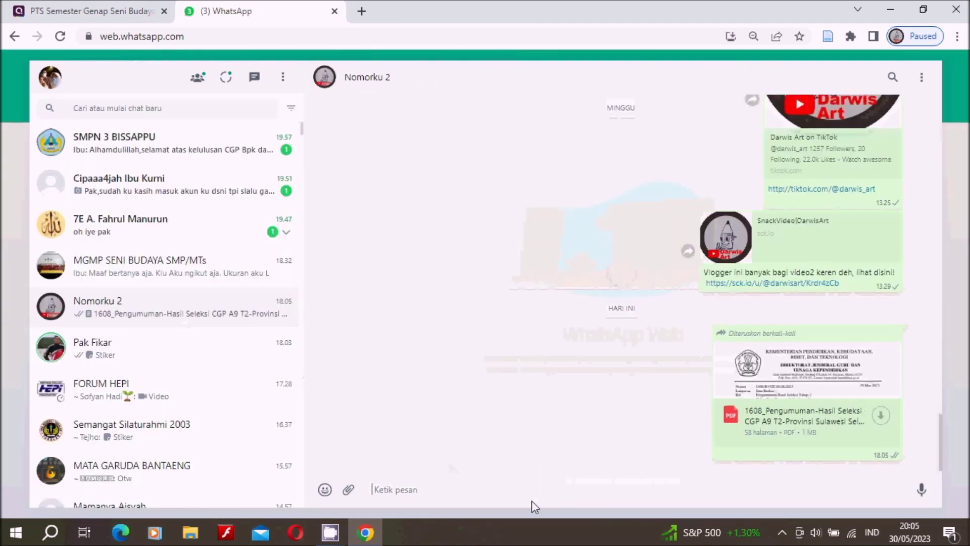
{"action": "key", "text": "ctrl+v"}
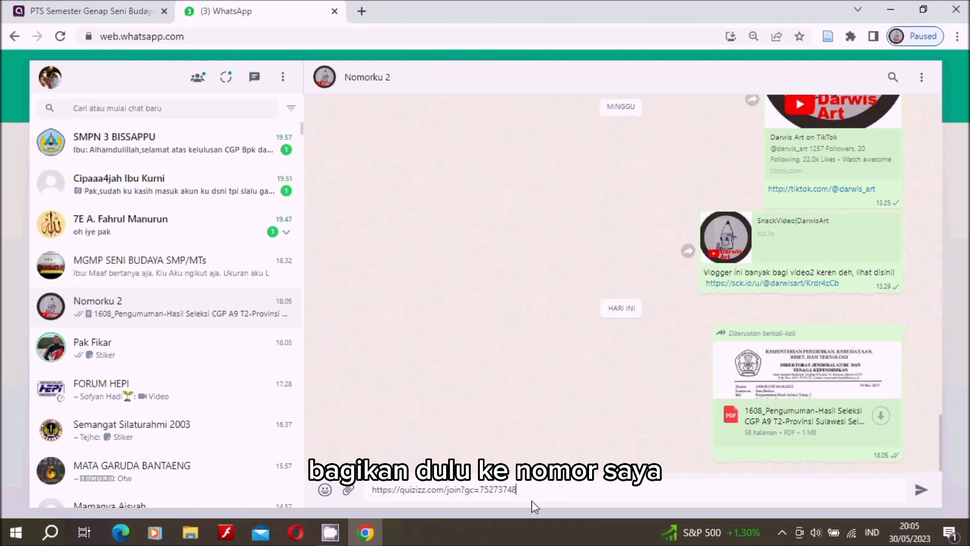
{"action": "left_click", "coordinate": [921, 491]}
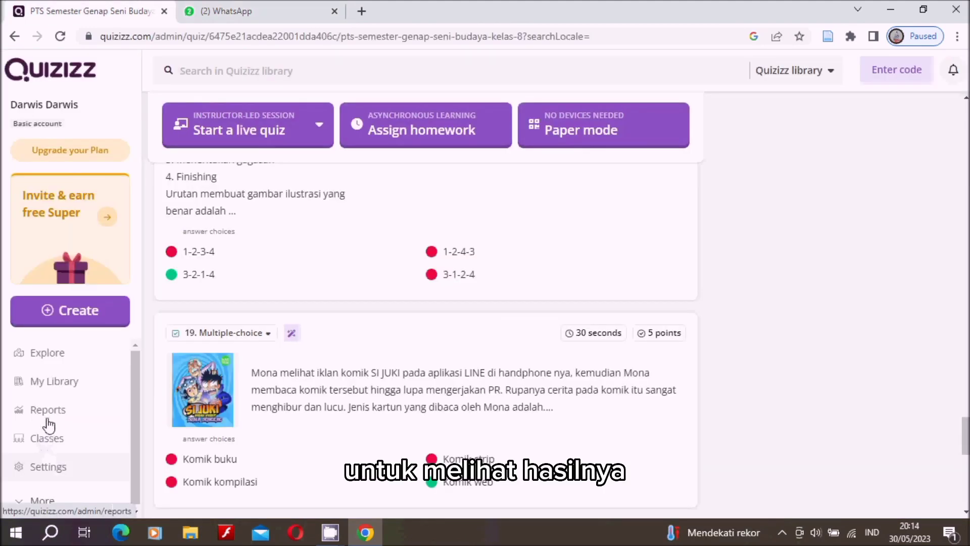
Open the report for PTS Semester Genap Seni Budaya Kelas 8 in Quizizz and examine the participant's accuracy, points and score
{"action": "left_click", "coordinate": [80, 409]}
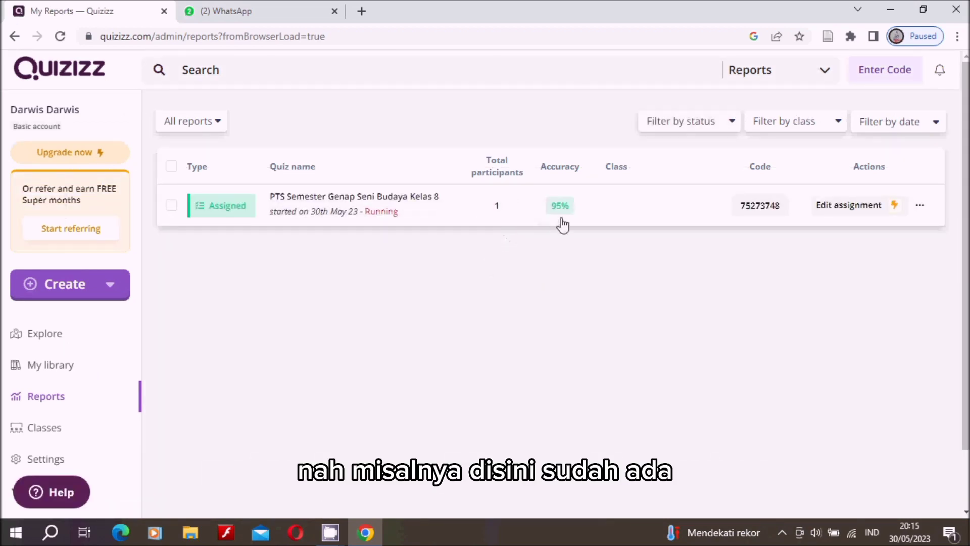
{"action": "left_click", "coordinate": [498, 208]}
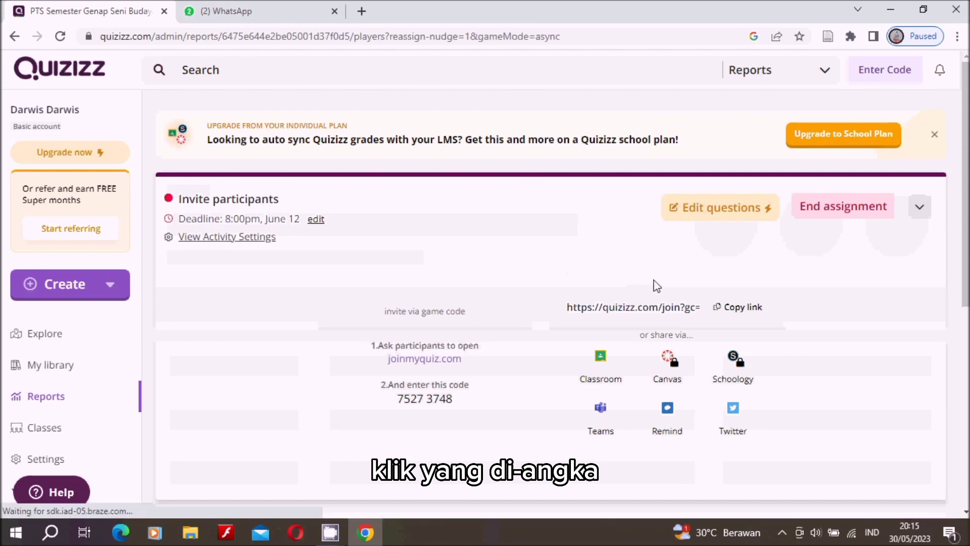
{"action": "scroll", "coordinate": [654, 284], "scroll_direction": "down", "scroll_amount": 3}
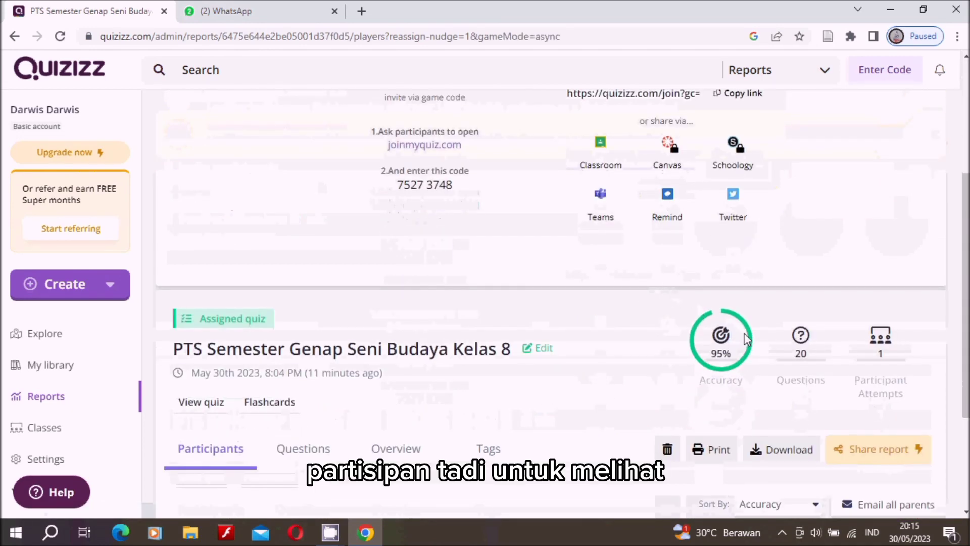
{"action": "scroll", "coordinate": [757, 337], "scroll_direction": "down", "scroll_amount": 2}
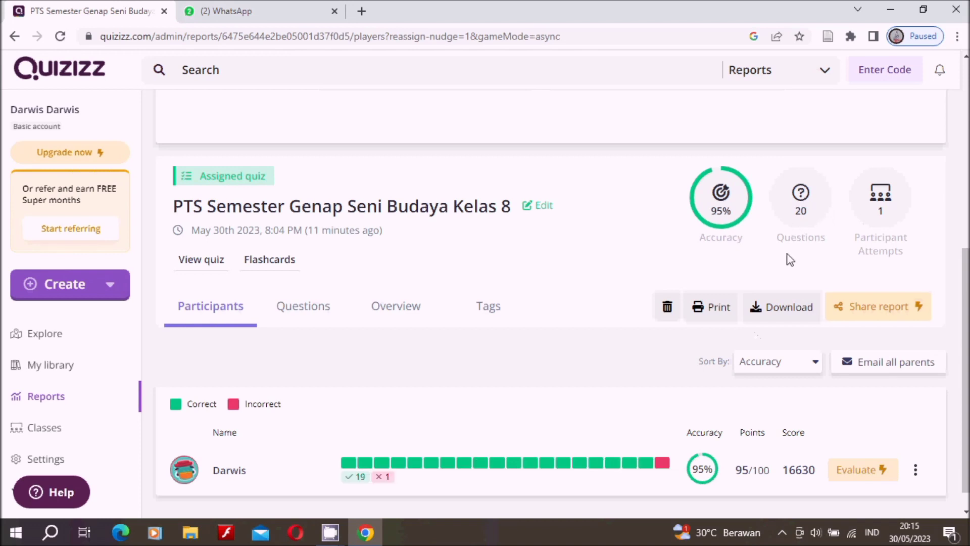
{"action": "scroll", "coordinate": [611, 440], "scroll_direction": "down", "scroll_amount": 1}
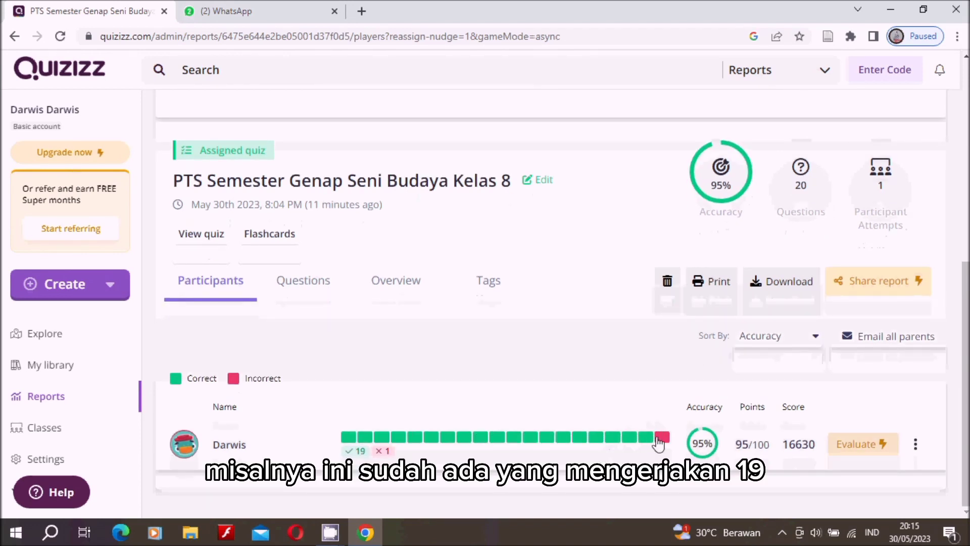